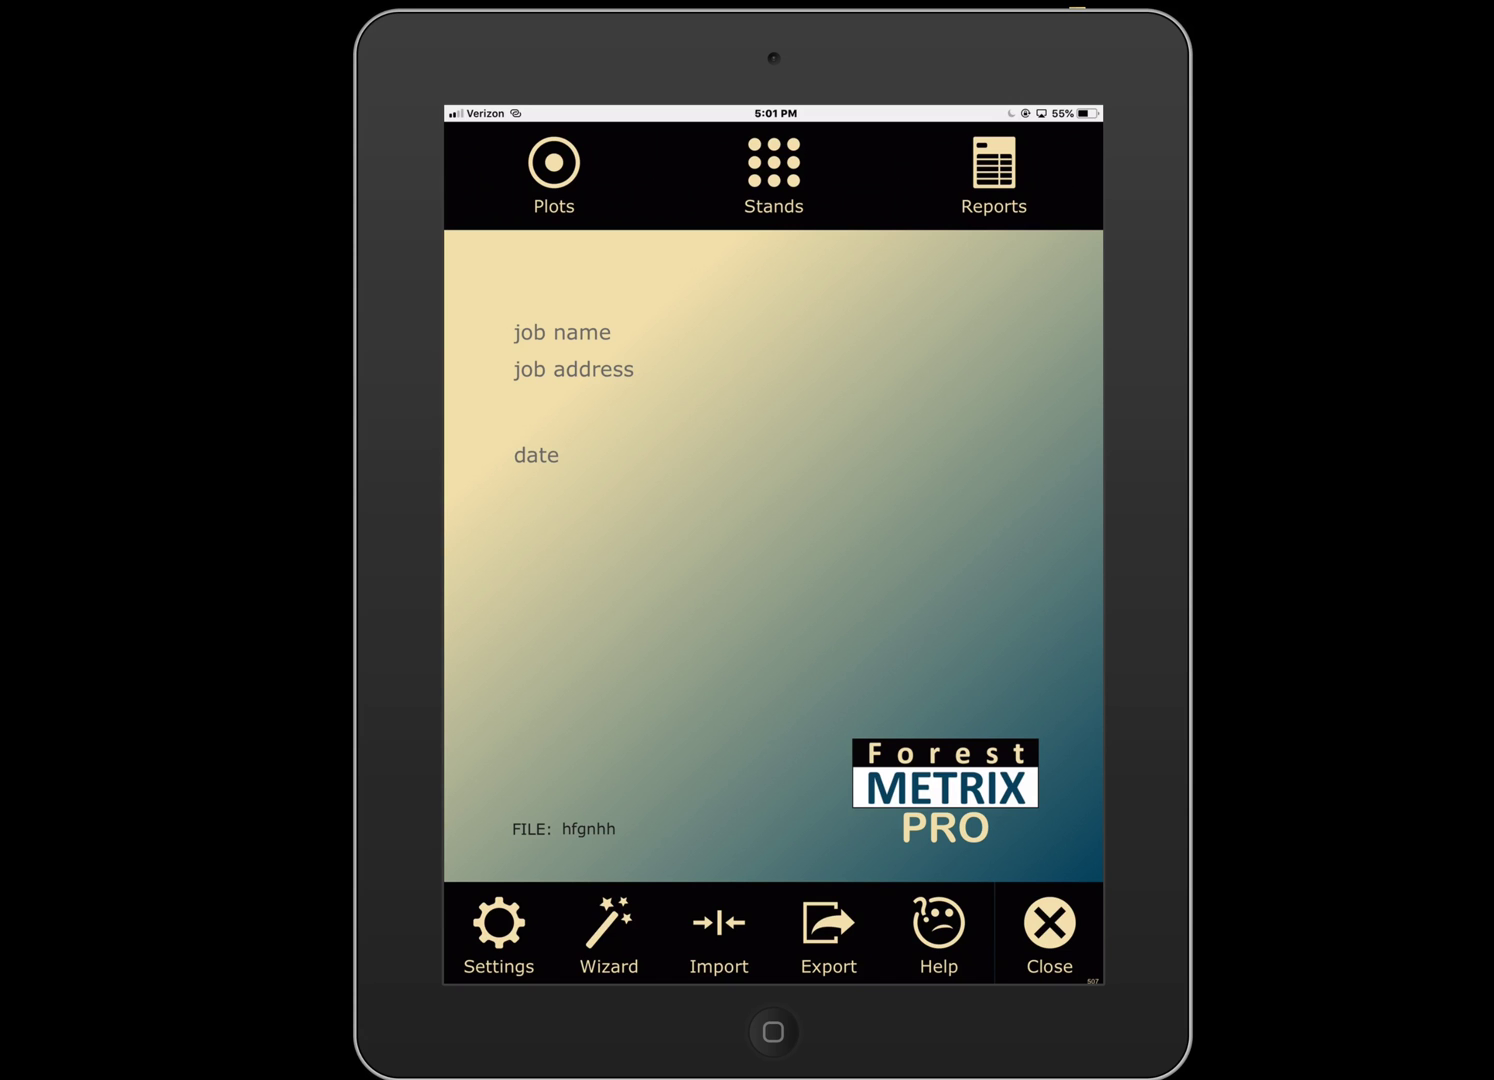
# - Set the tree measurement method to E Dot Tally (single product) and open the dot tally sheet setup
pyautogui.click(471, 891)
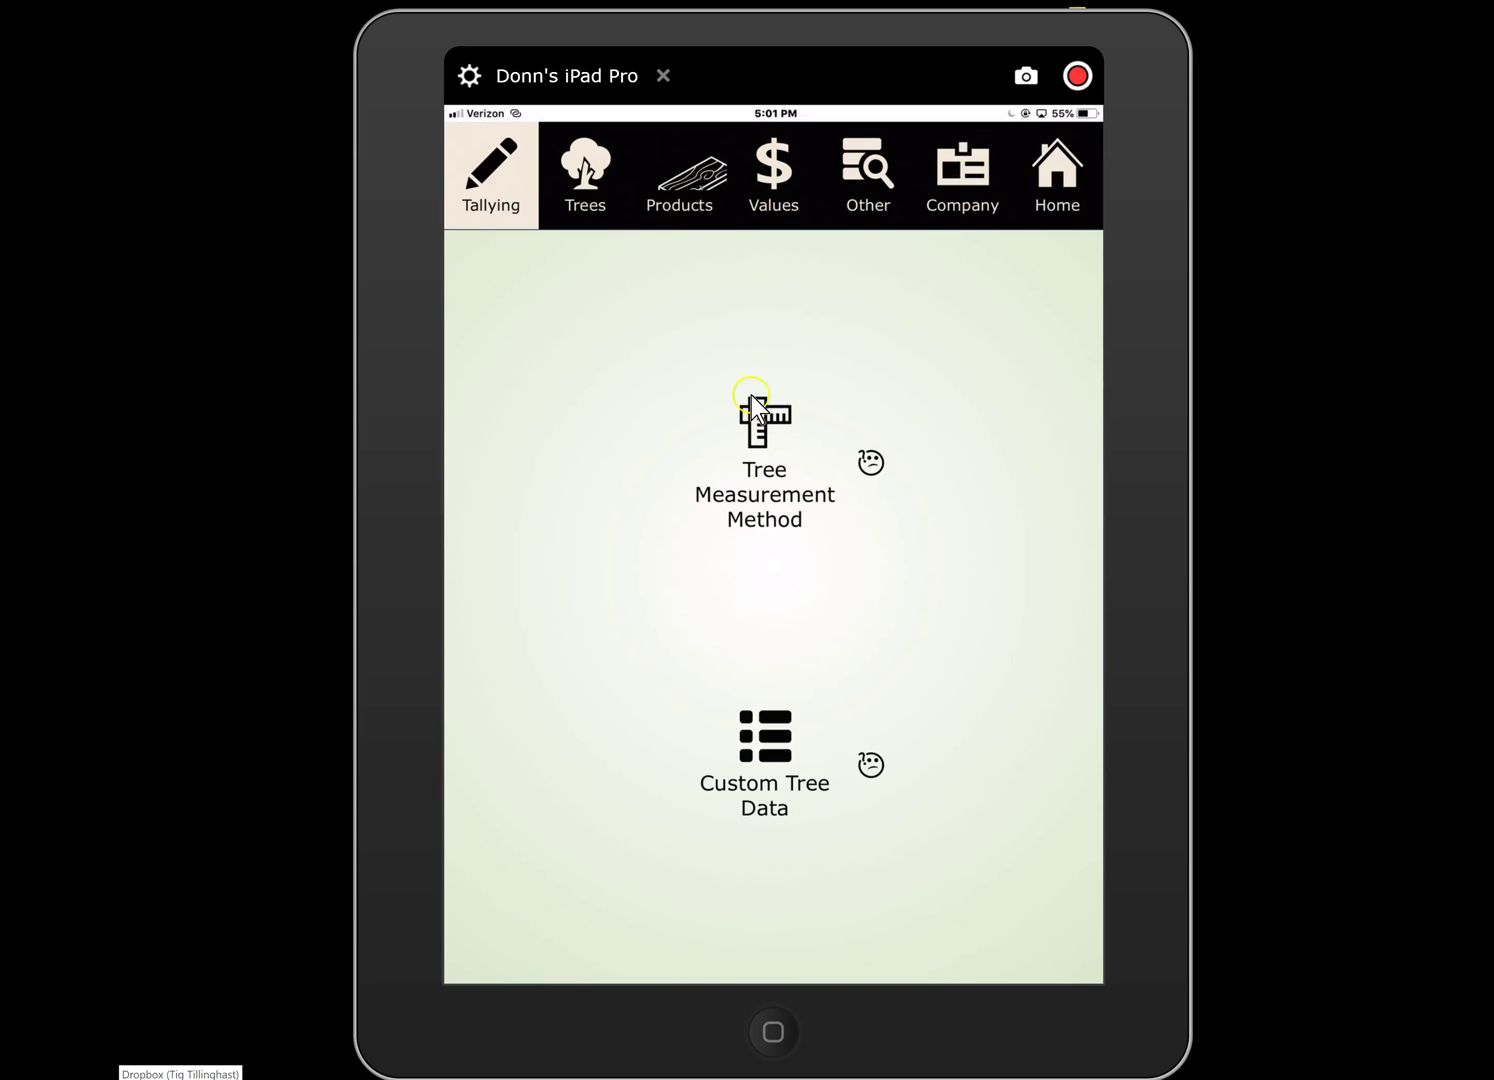
pyautogui.click(747, 443)
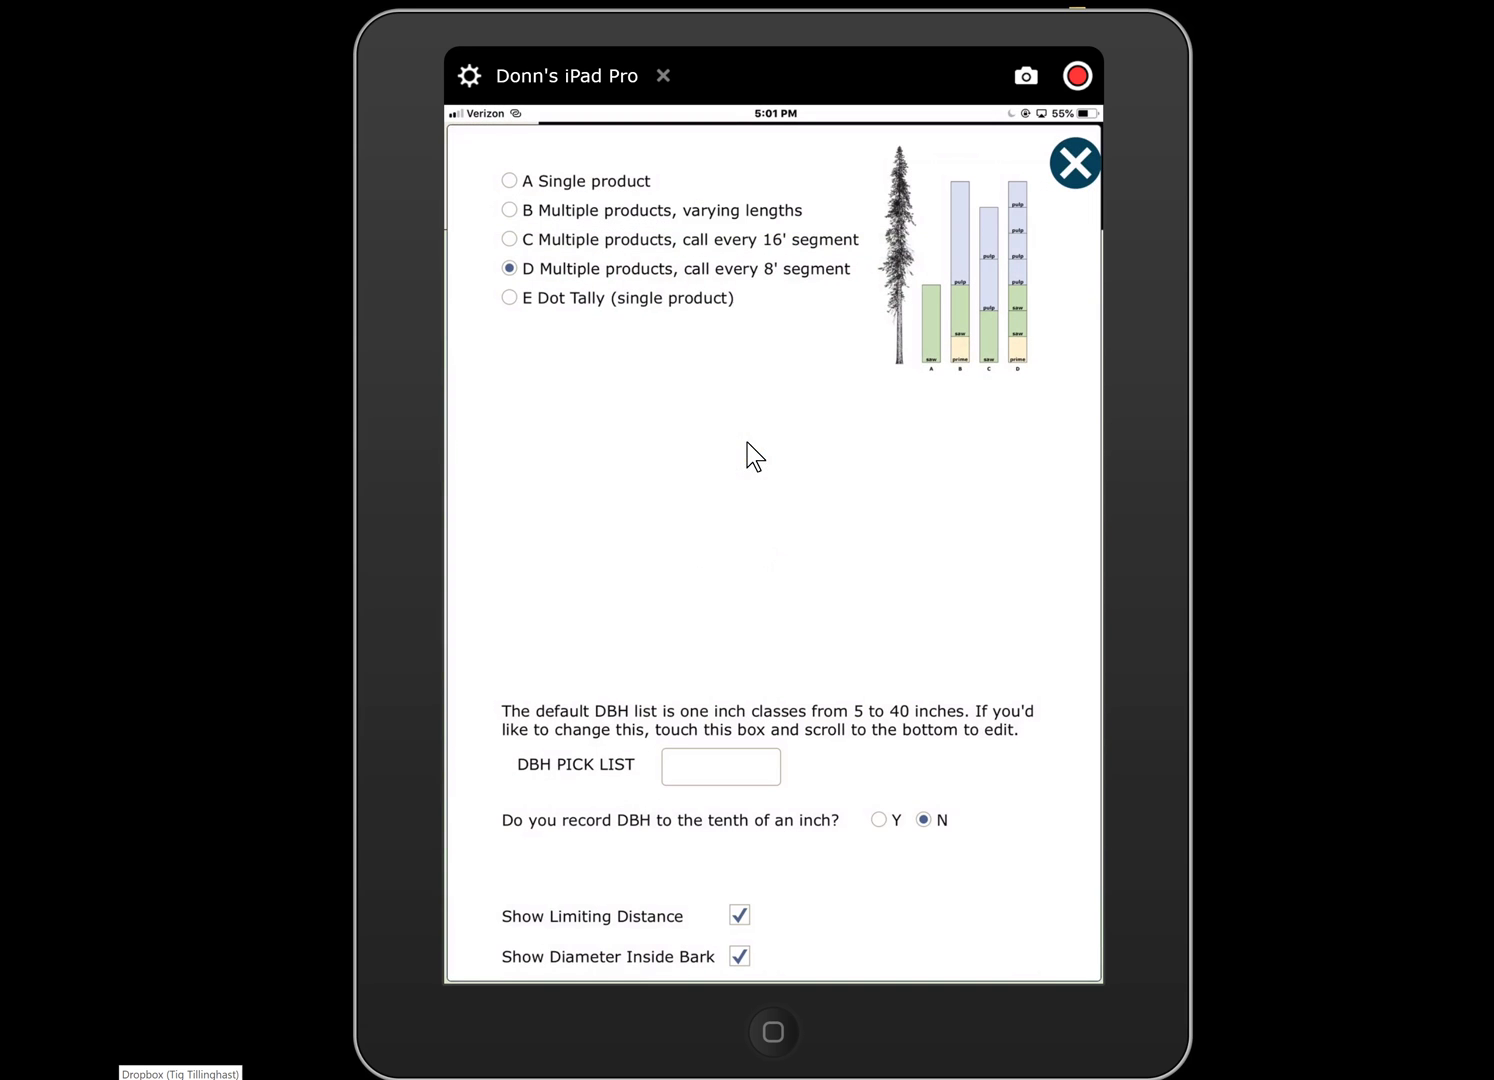
pyautogui.click(510, 298)
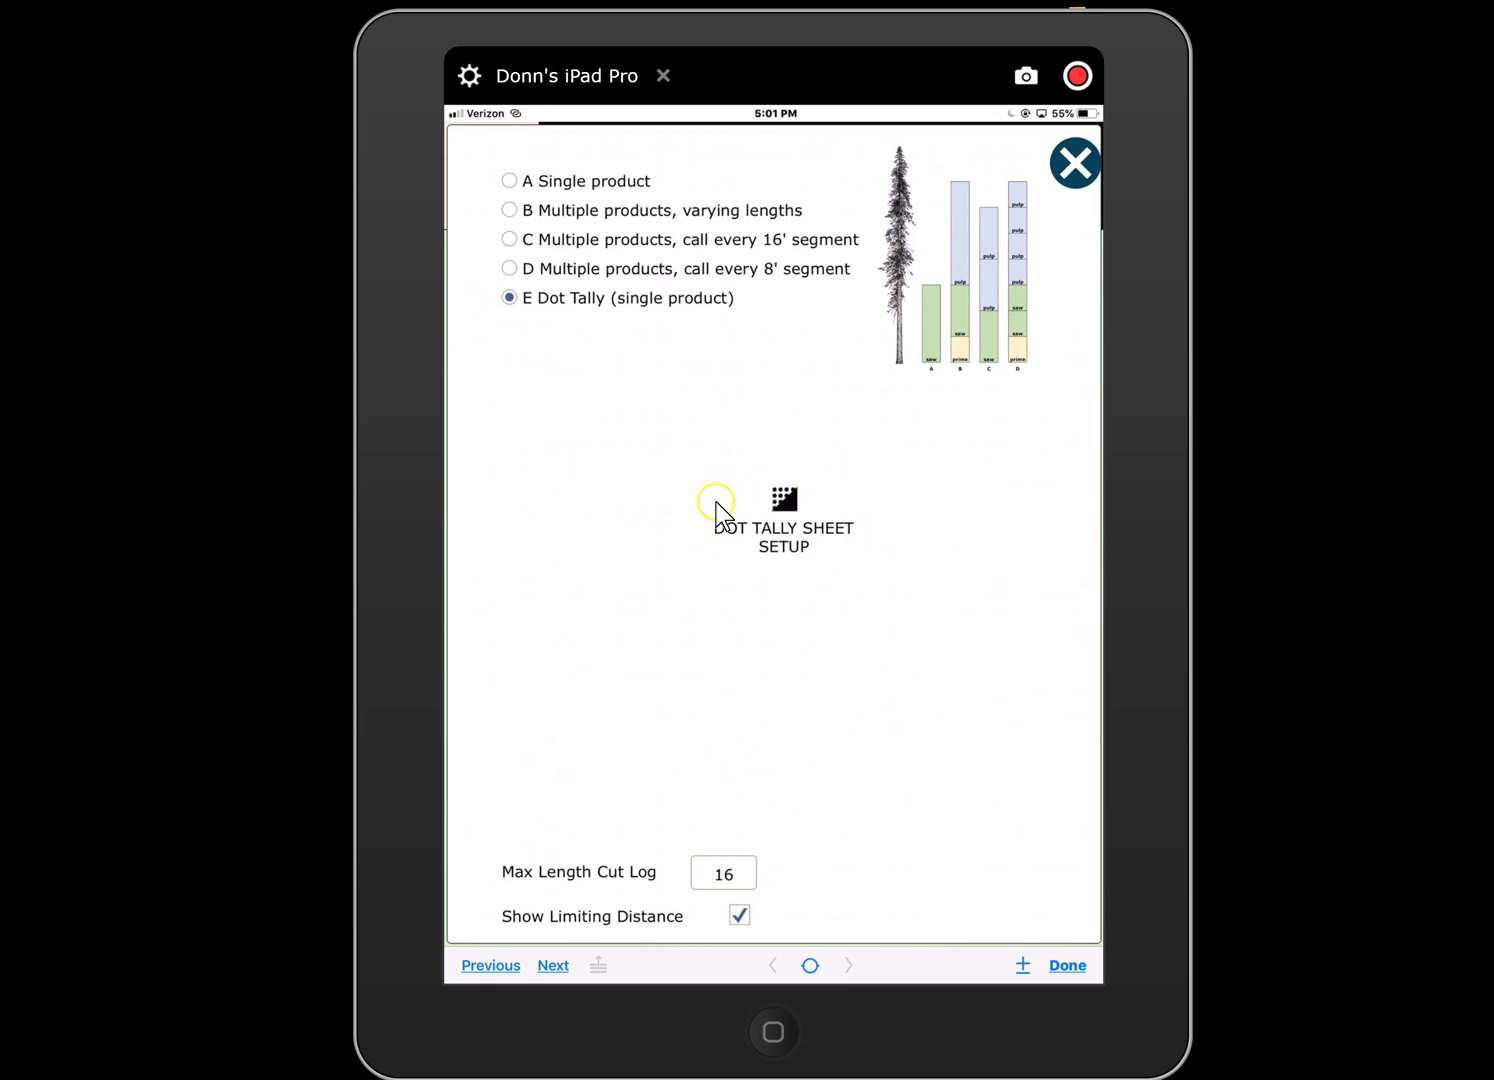
pyautogui.click(867, 500)
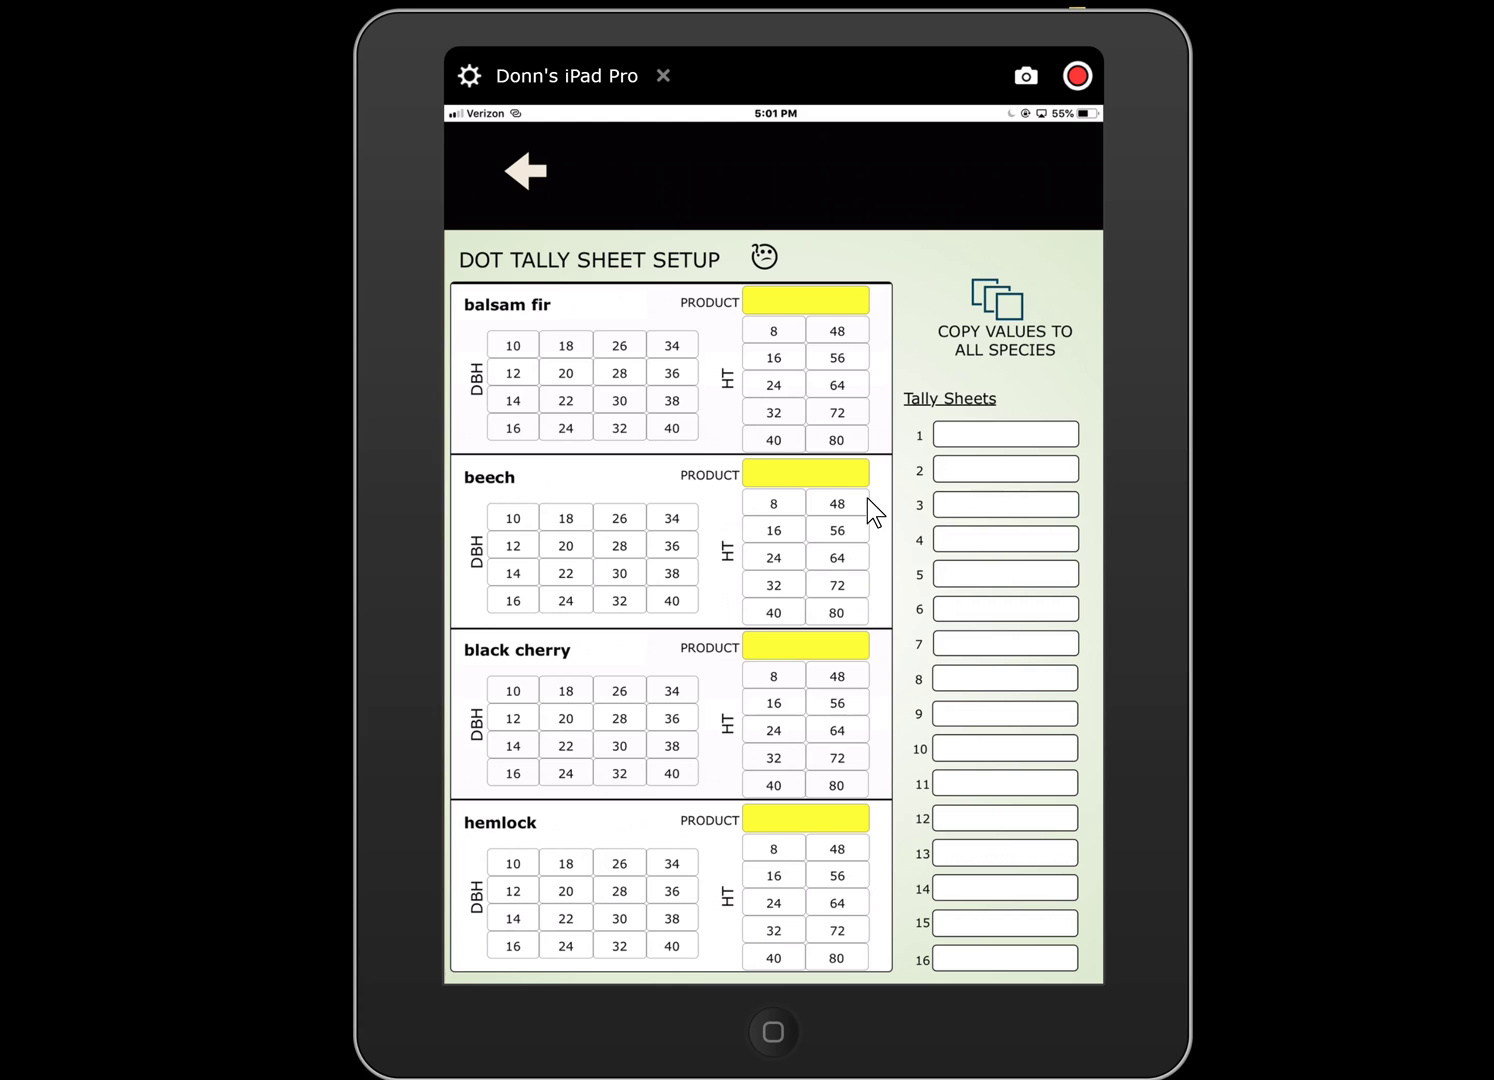
# - Set the product for red maple to Sawlog in the dot tally sheet setup
pyautogui.scroll(-2, 709, 409)
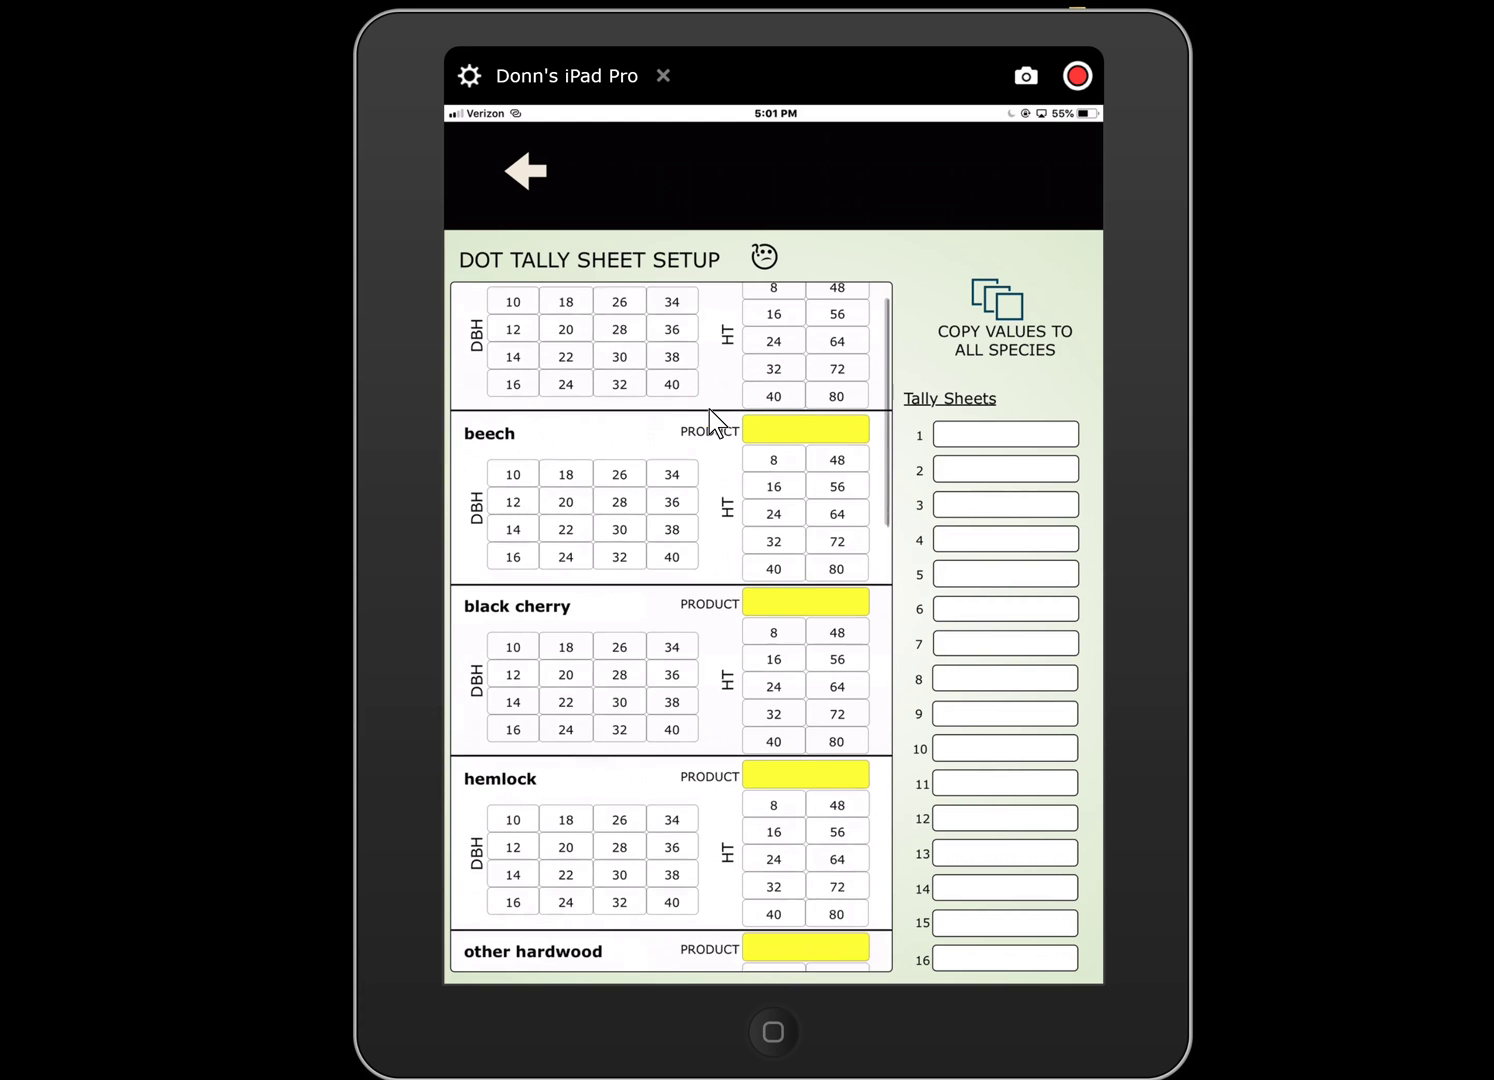
pyautogui.scroll(-10, 708, 410)
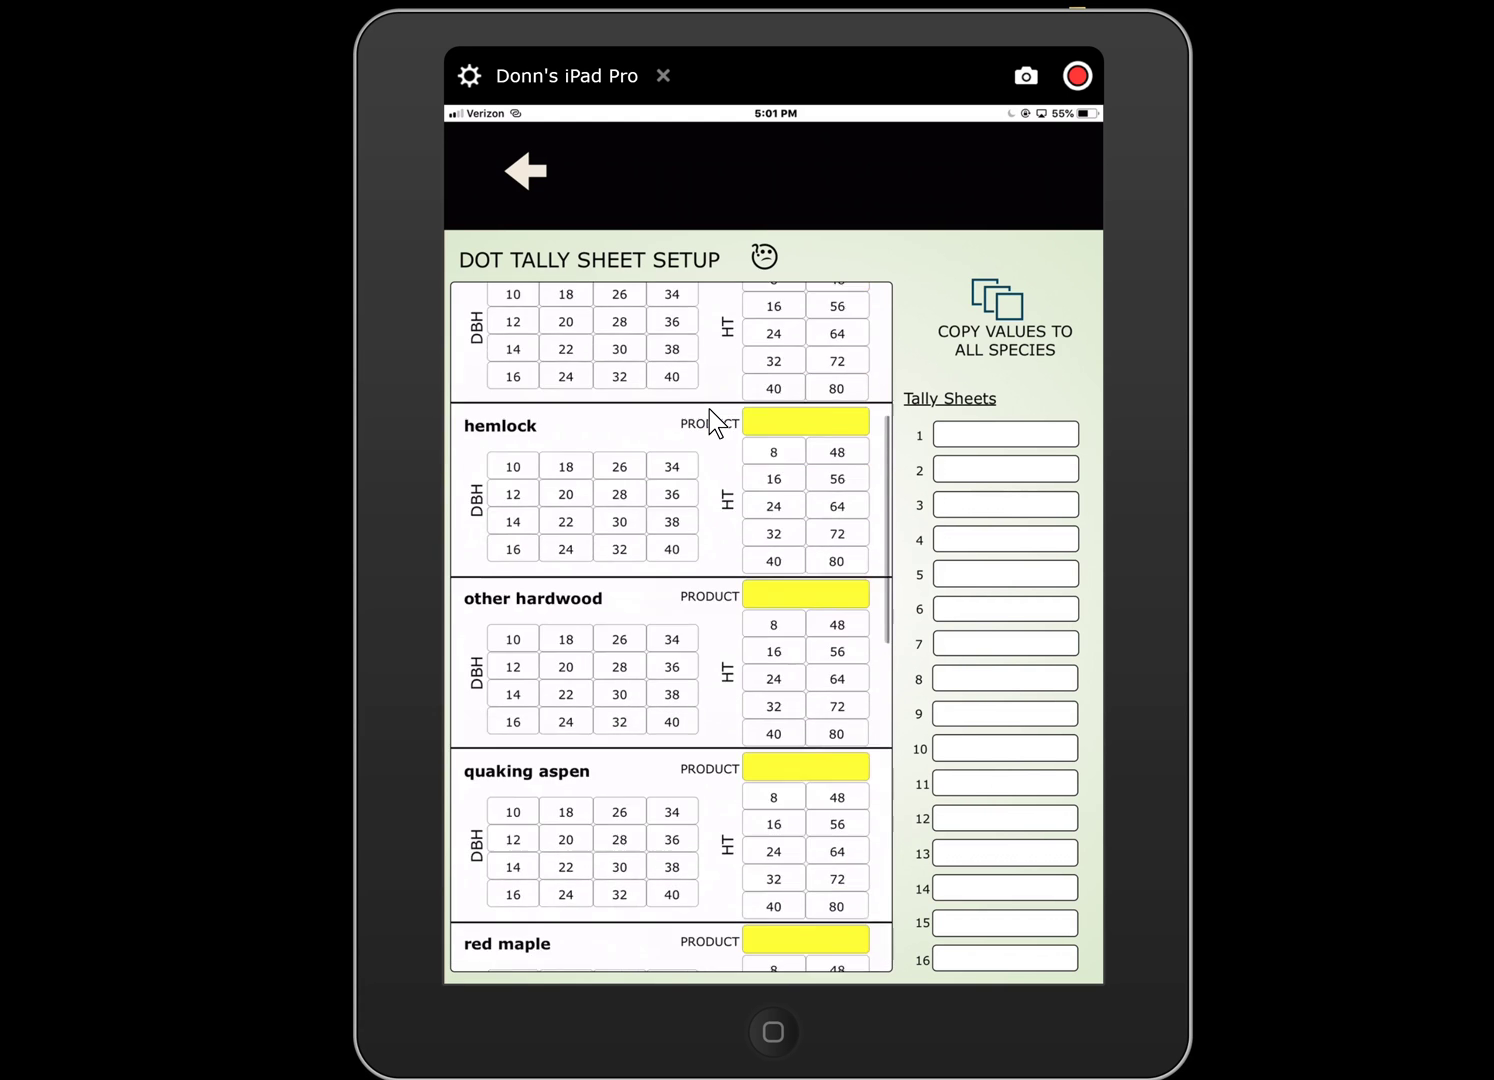
pyautogui.scroll(-10, 708, 409)
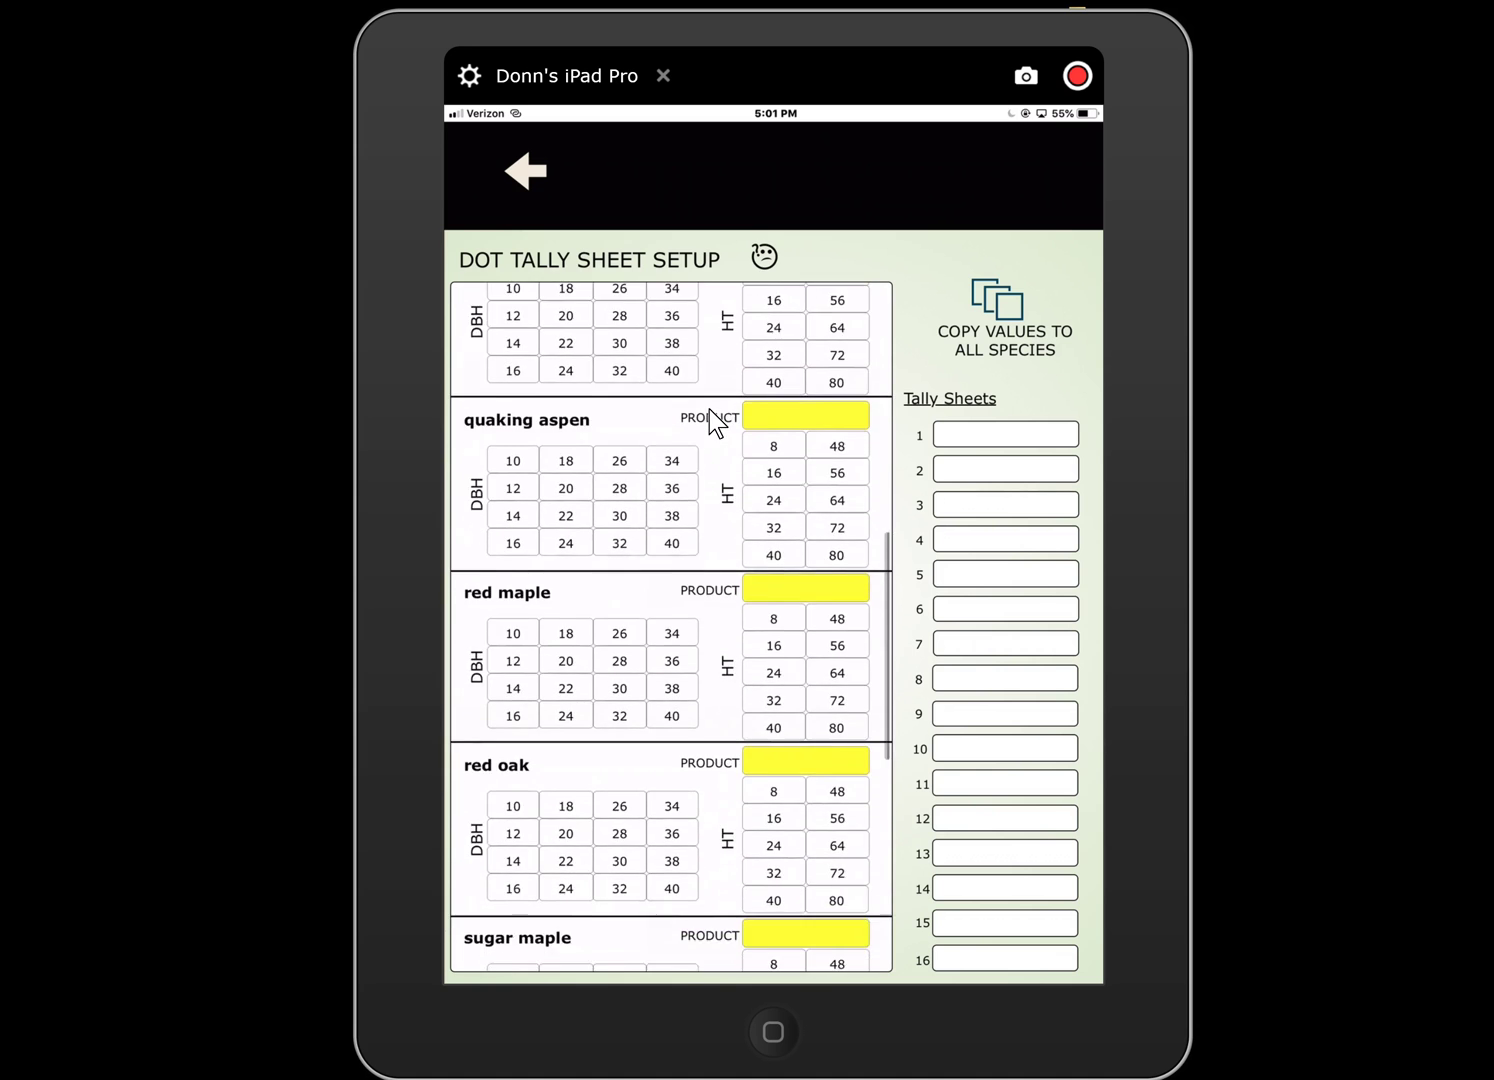
pyautogui.scroll(10, 709, 410)
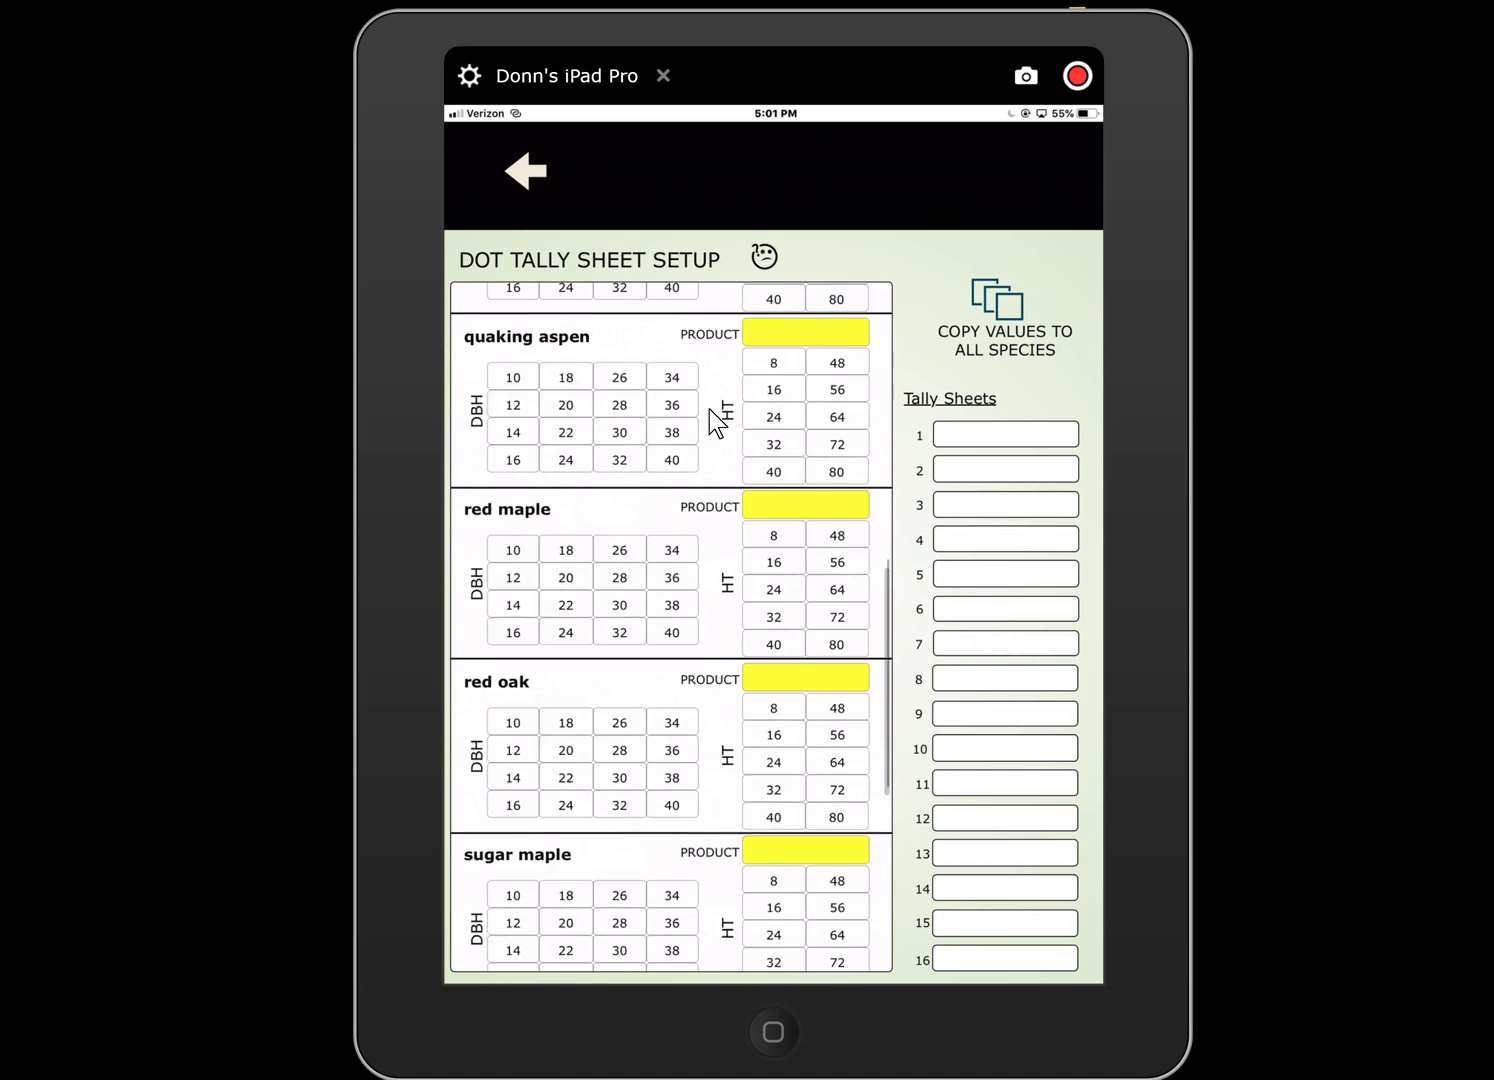
pyautogui.scroll(-5, 690, 440)
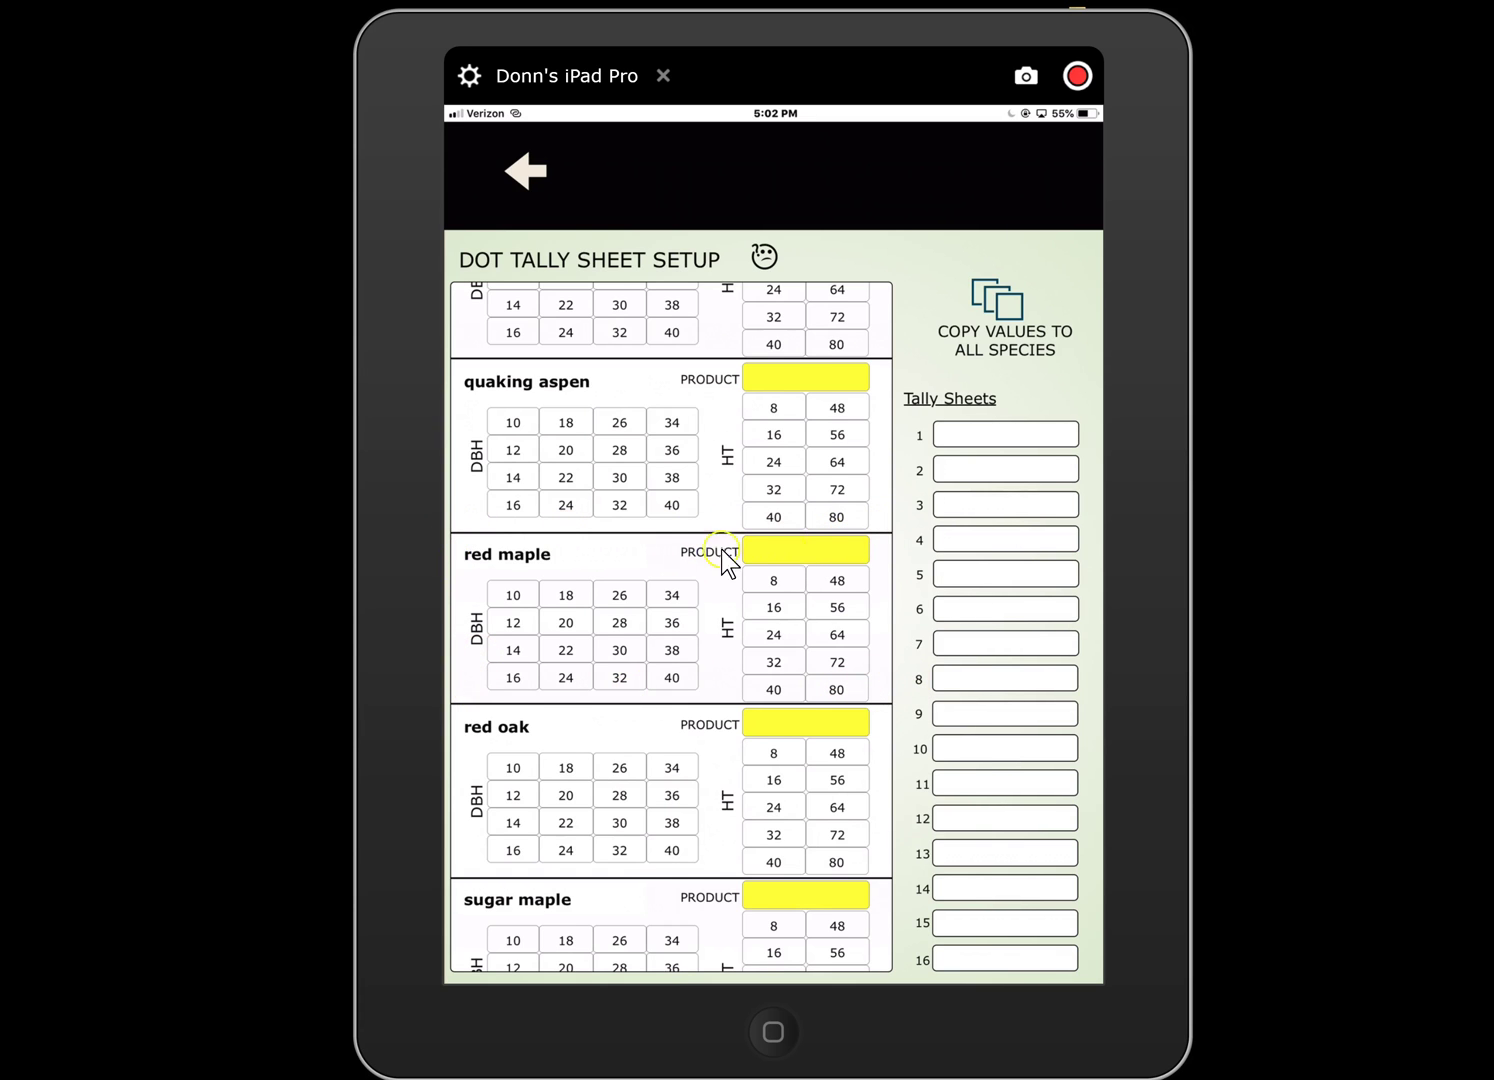
pyautogui.click(800, 552)
pyautogui.click(507, 568)
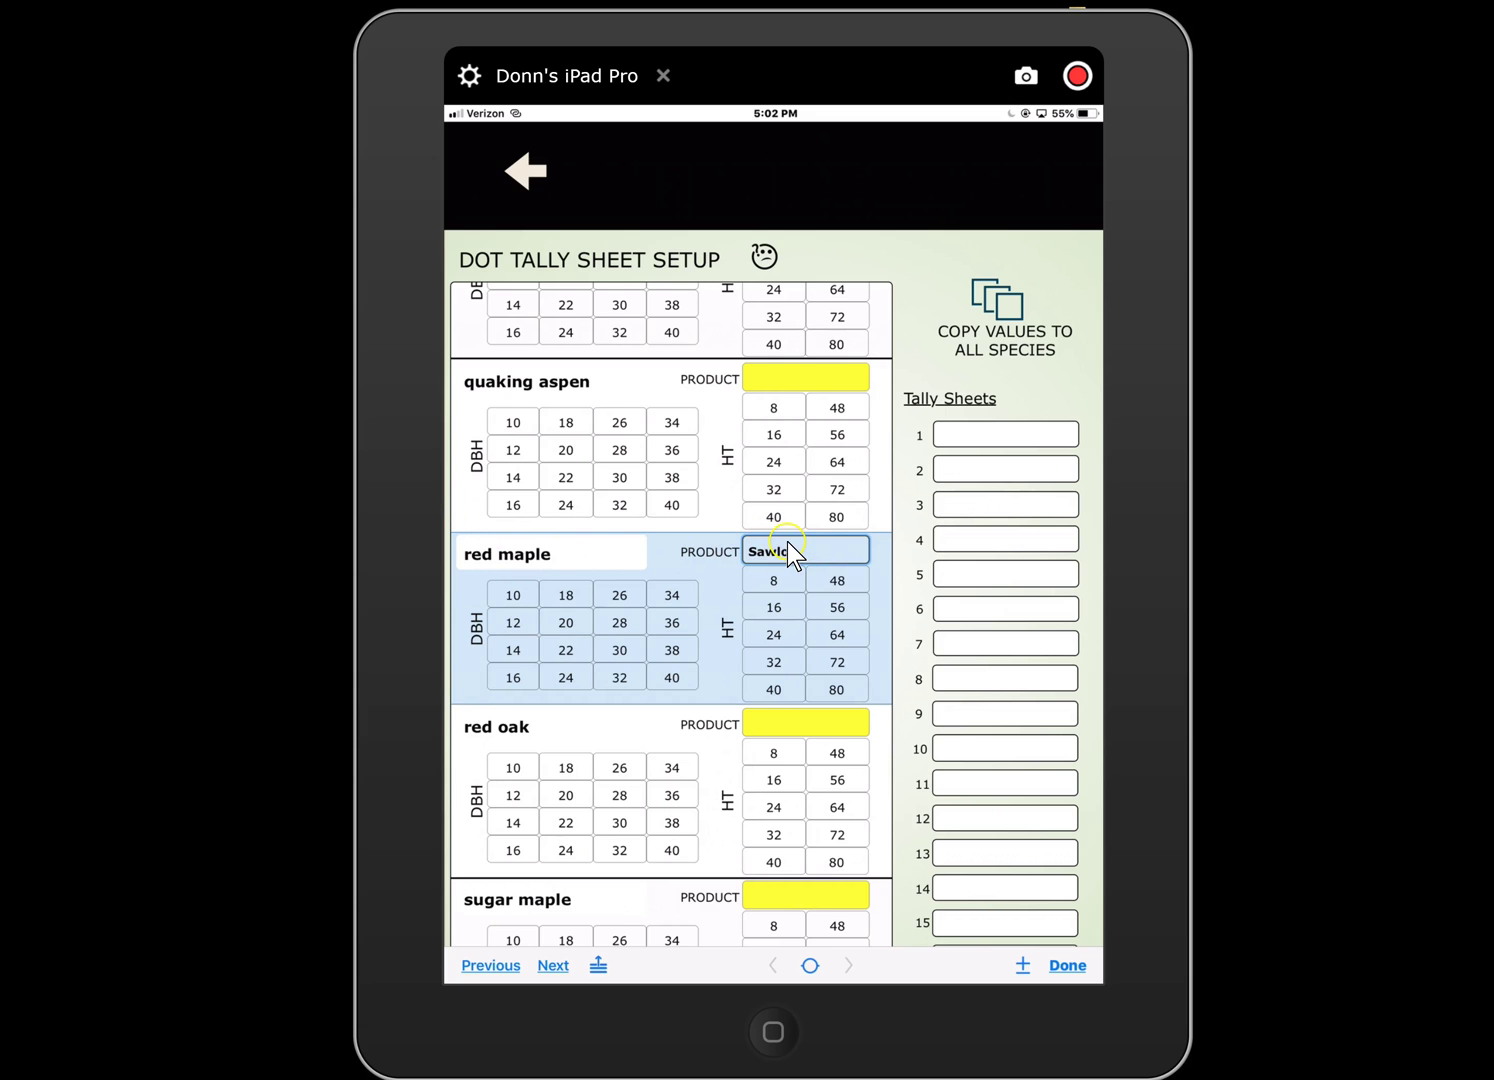
# - Assign red maple to tally sheet 1
pyautogui.scroll(-1, 785, 552)
pyautogui.scroll(1, 785, 552)
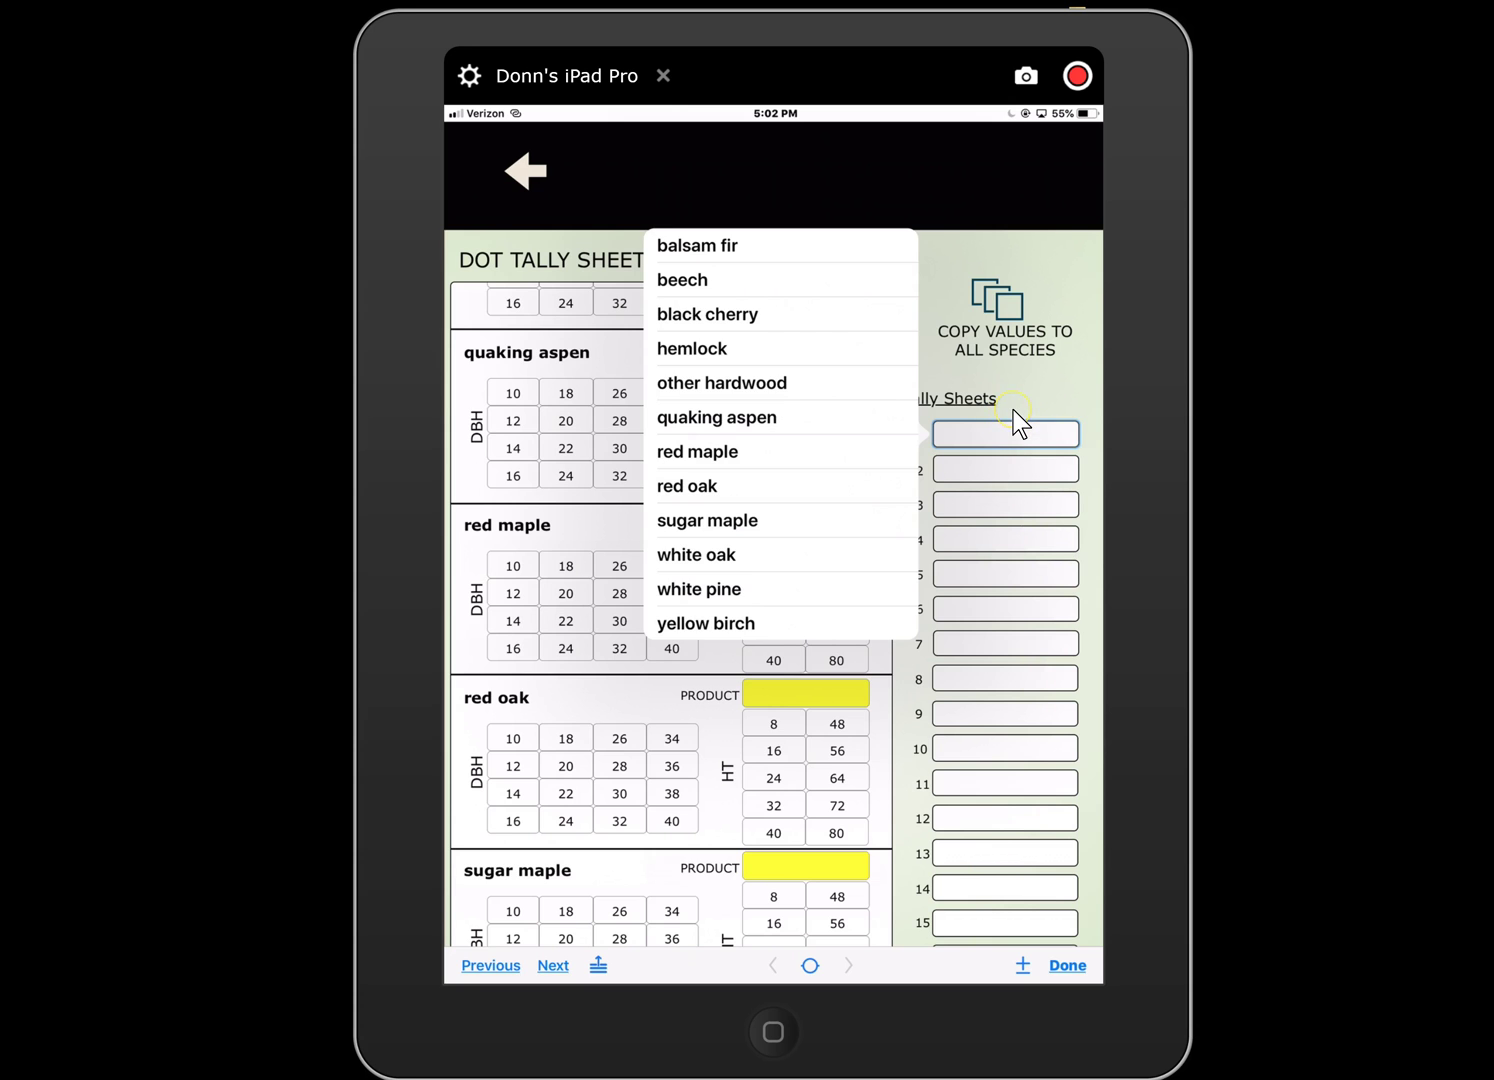
pyautogui.click(697, 451)
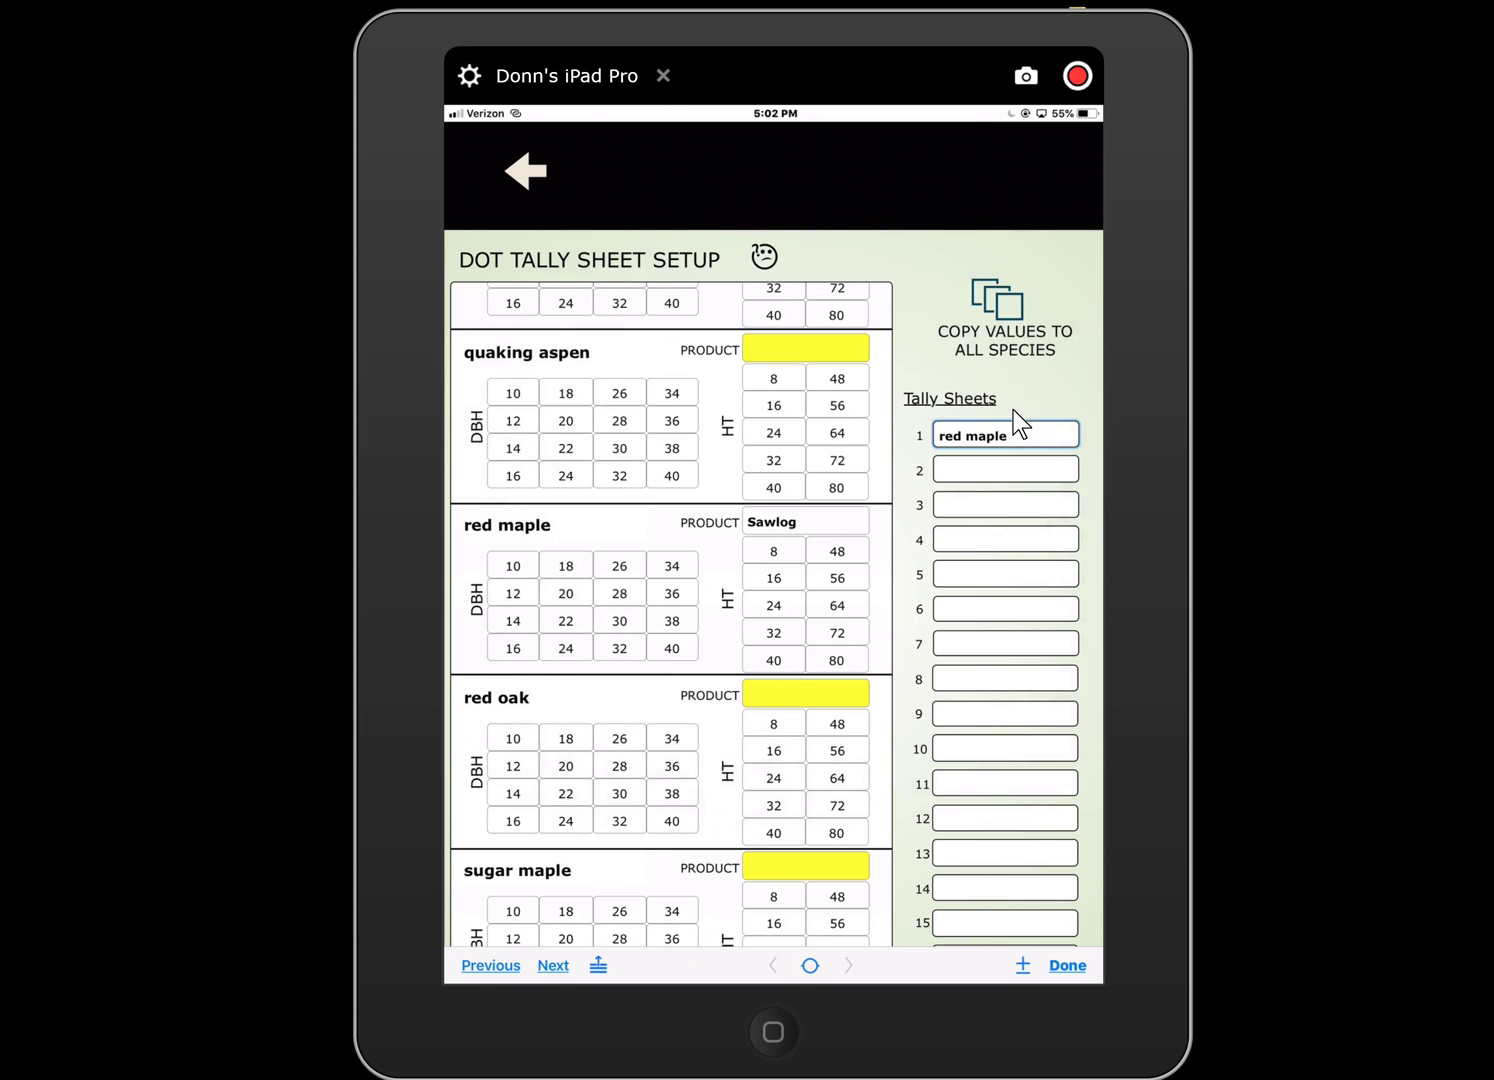
# - Set the product for sugar maple to Sawlog and assign sugar maple to tally sheet 2
pyautogui.scroll(-3, 671, 614)
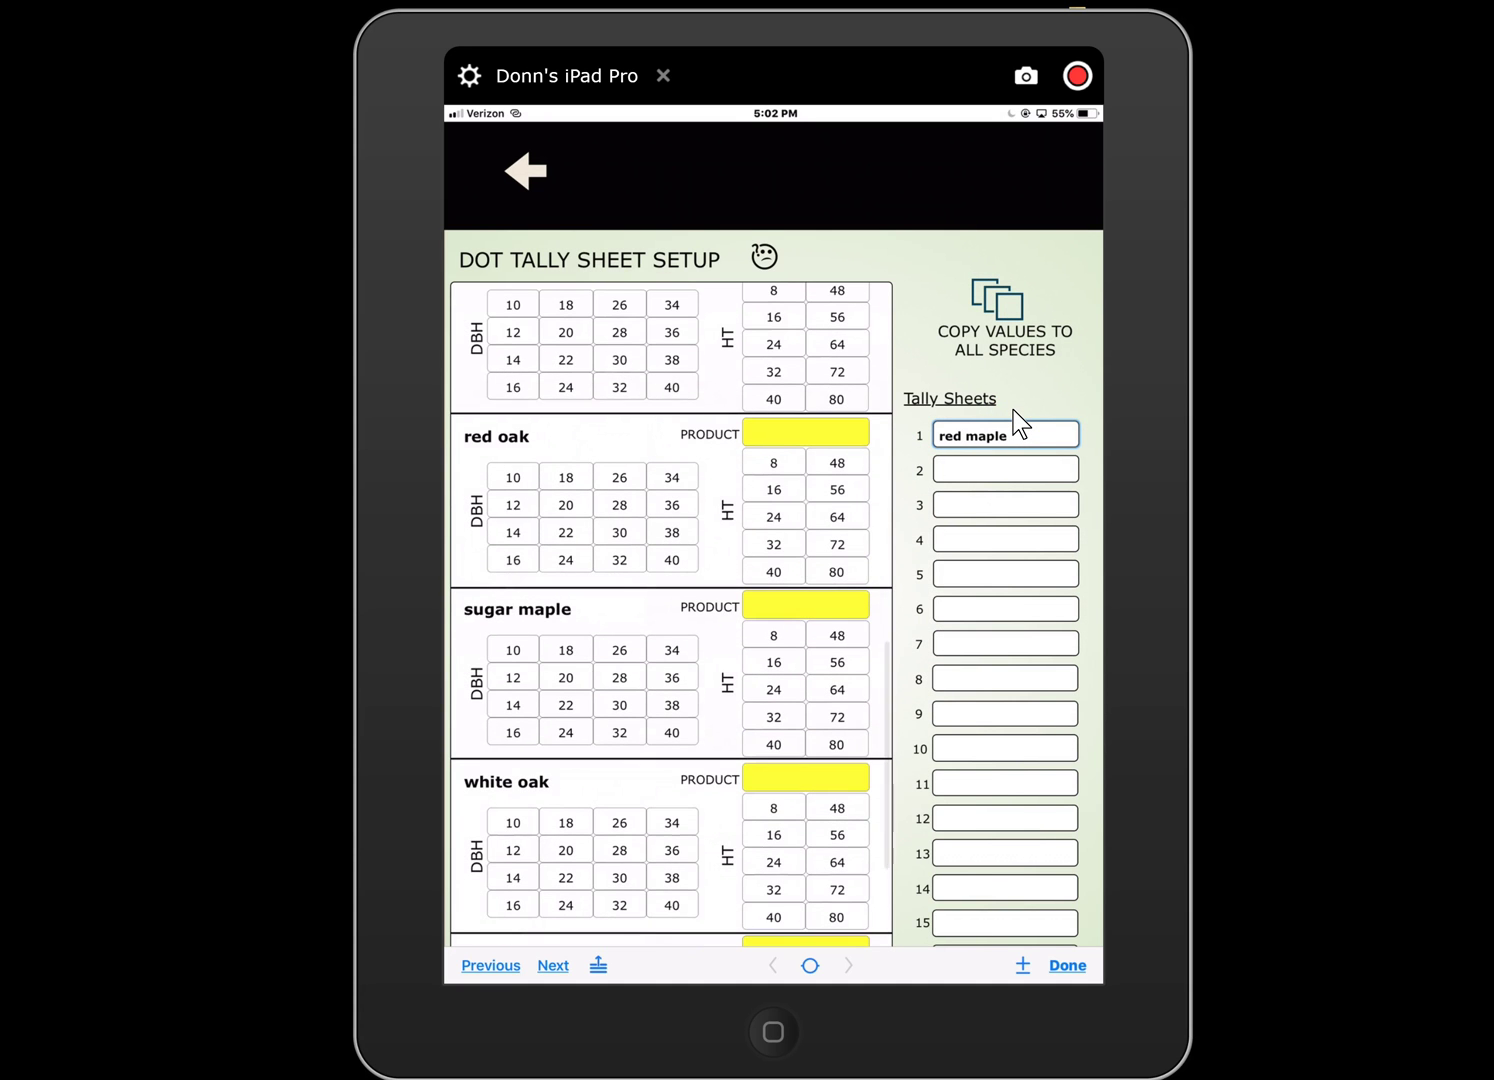
pyautogui.click(806, 605)
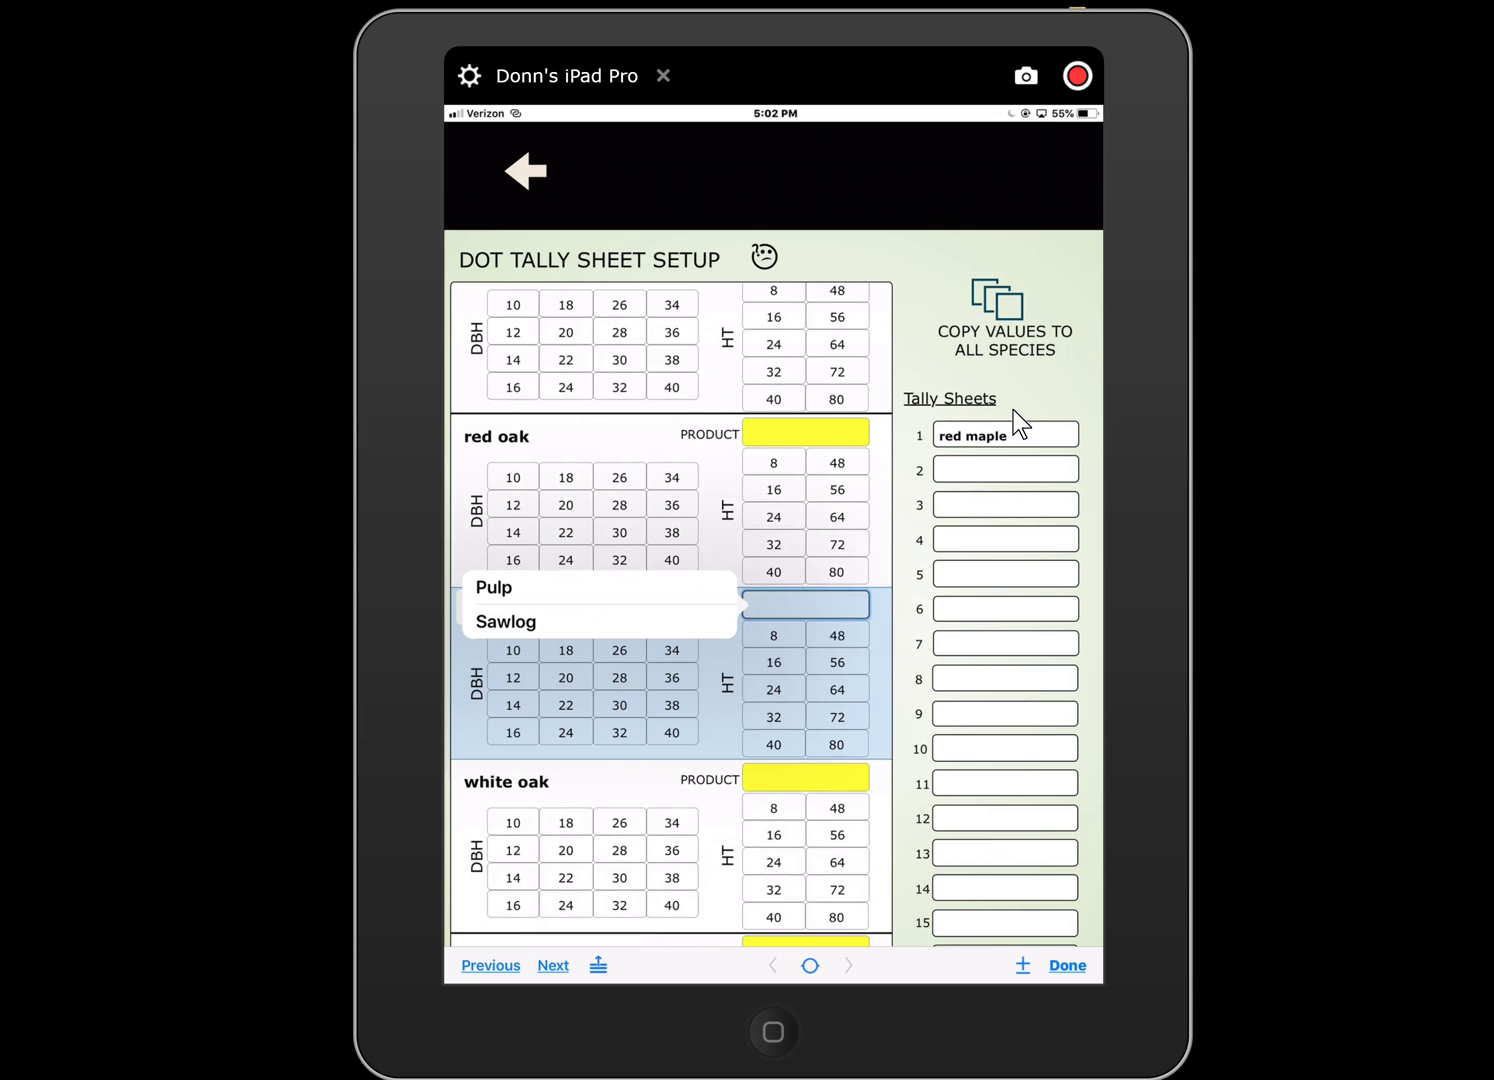
pyautogui.click(601, 622)
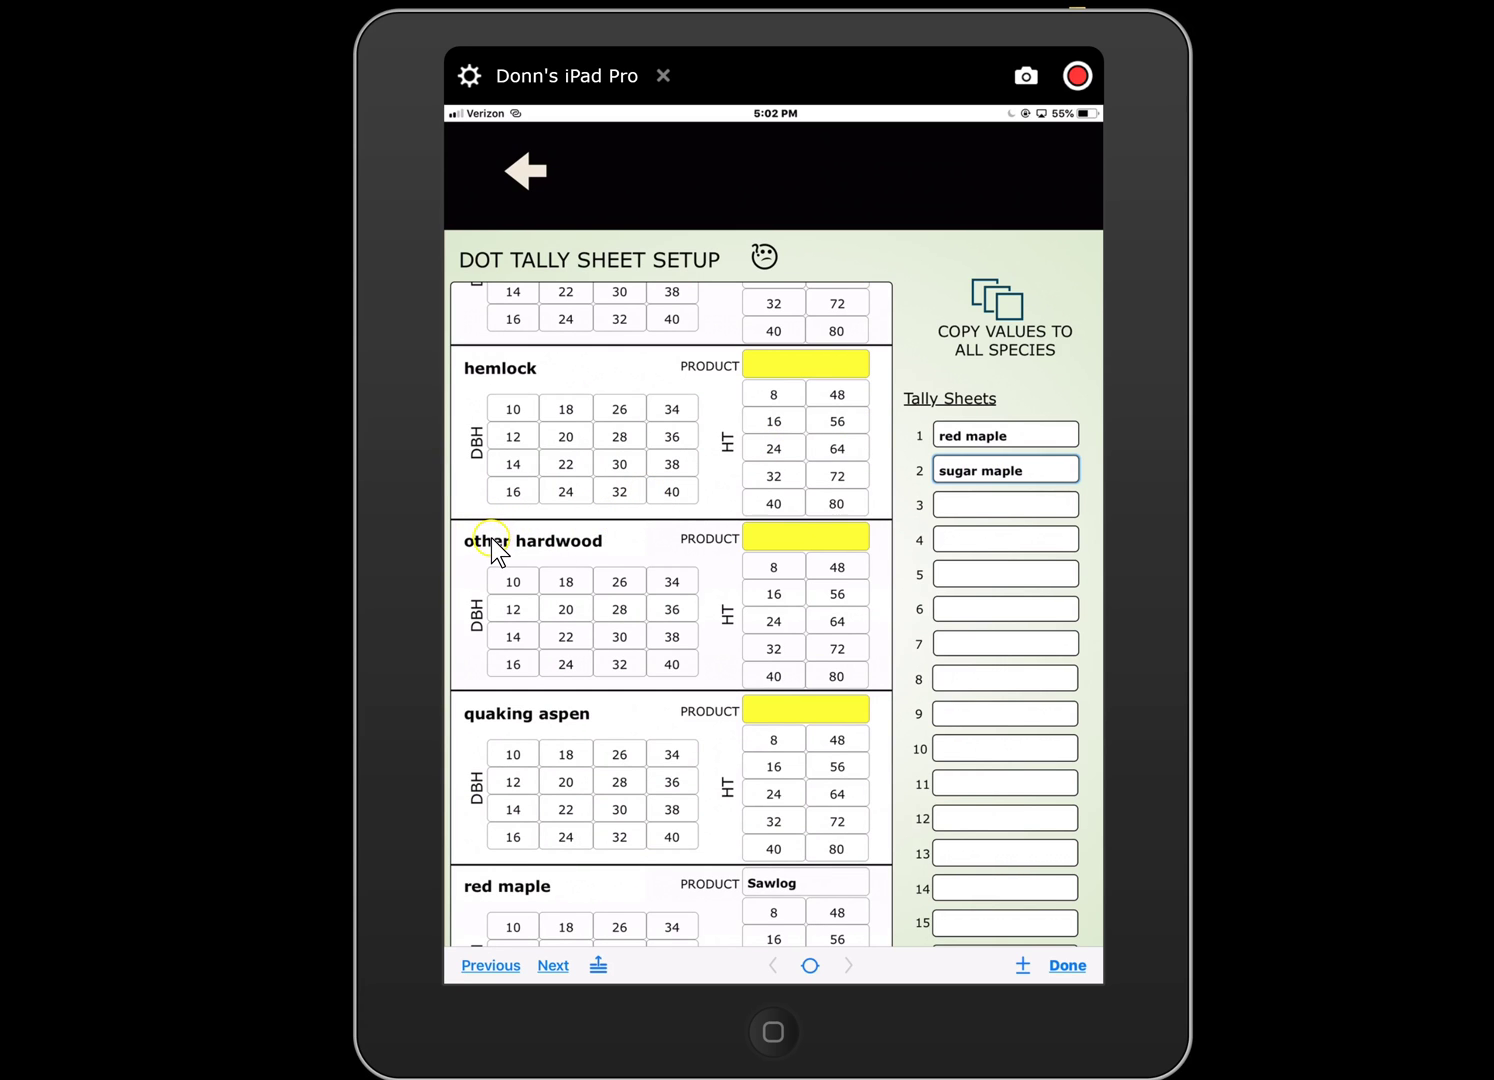
# - Set the product for other hardwood to Pulp and its first four DBH classes to 6, 8, 10 and 12
pyautogui.click(487, 548)
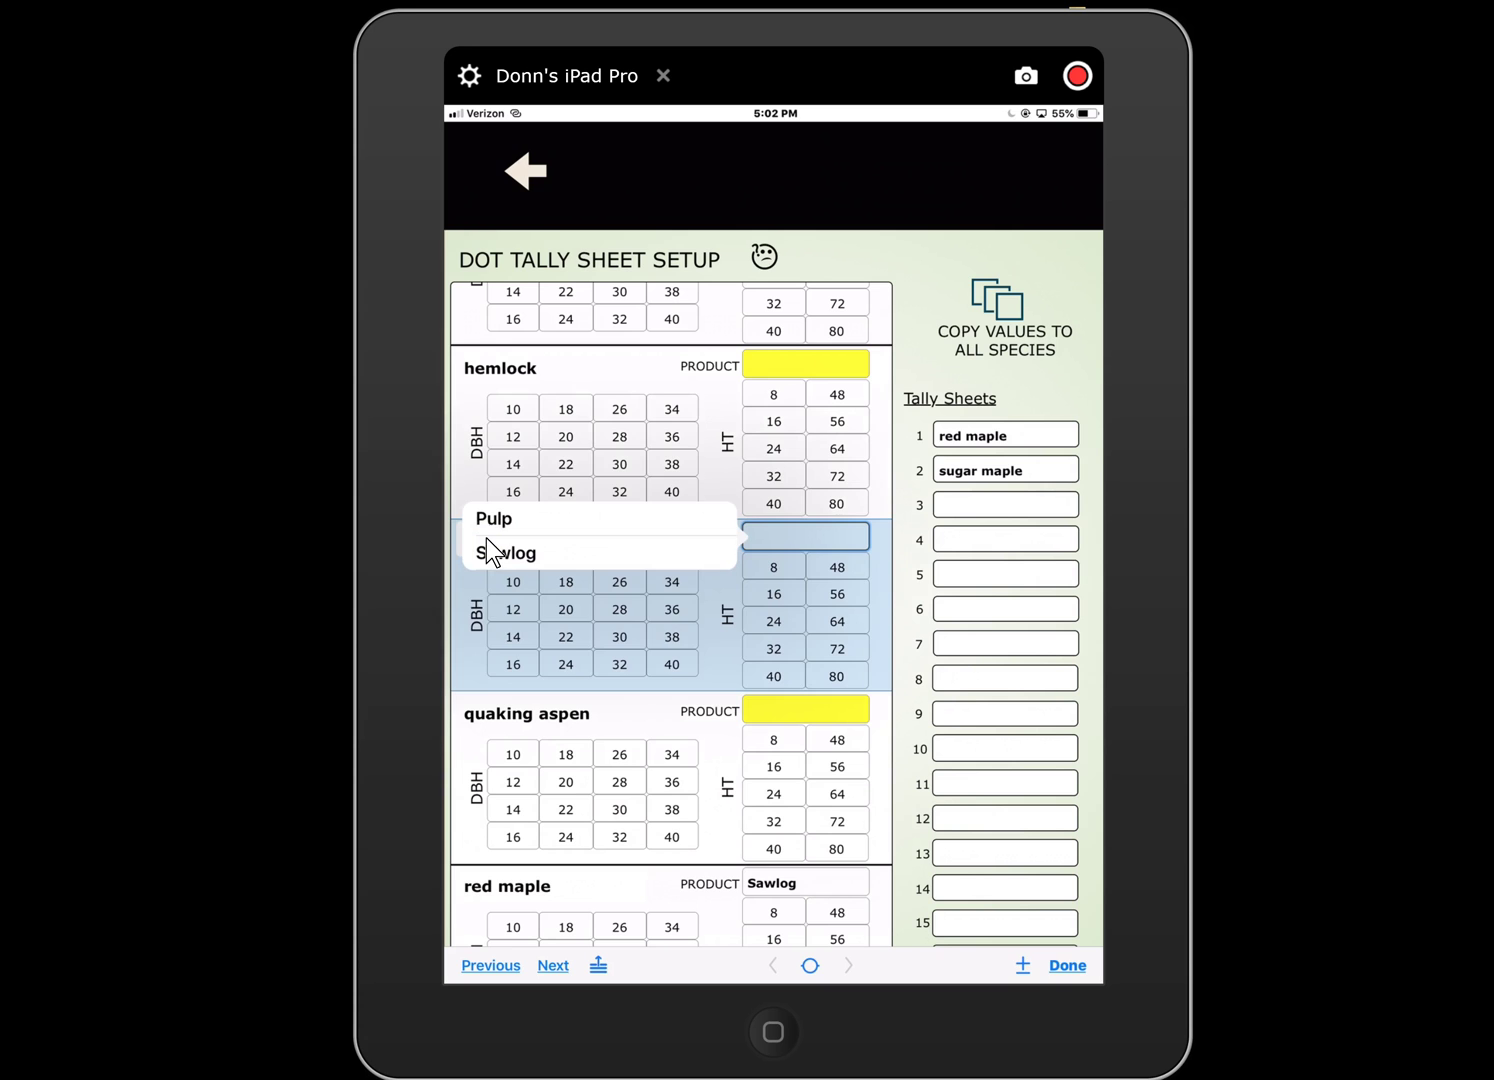
pyautogui.click(491, 523)
pyautogui.click(513, 581)
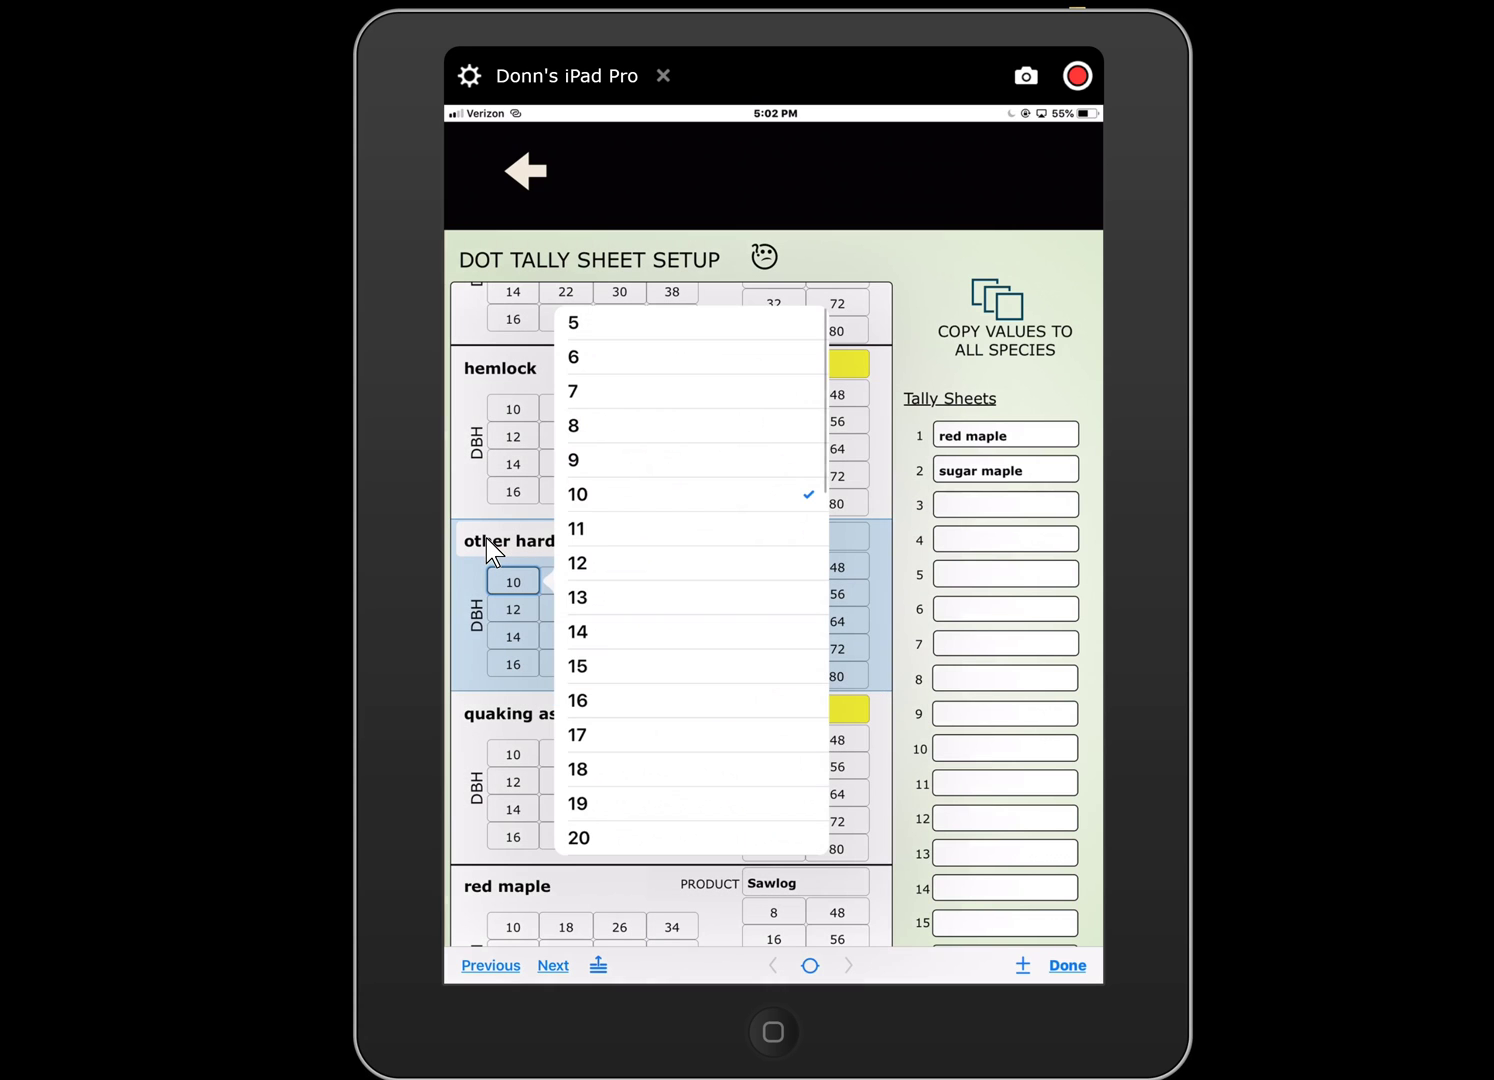
pyautogui.click(573, 357)
pyautogui.press('Tab')
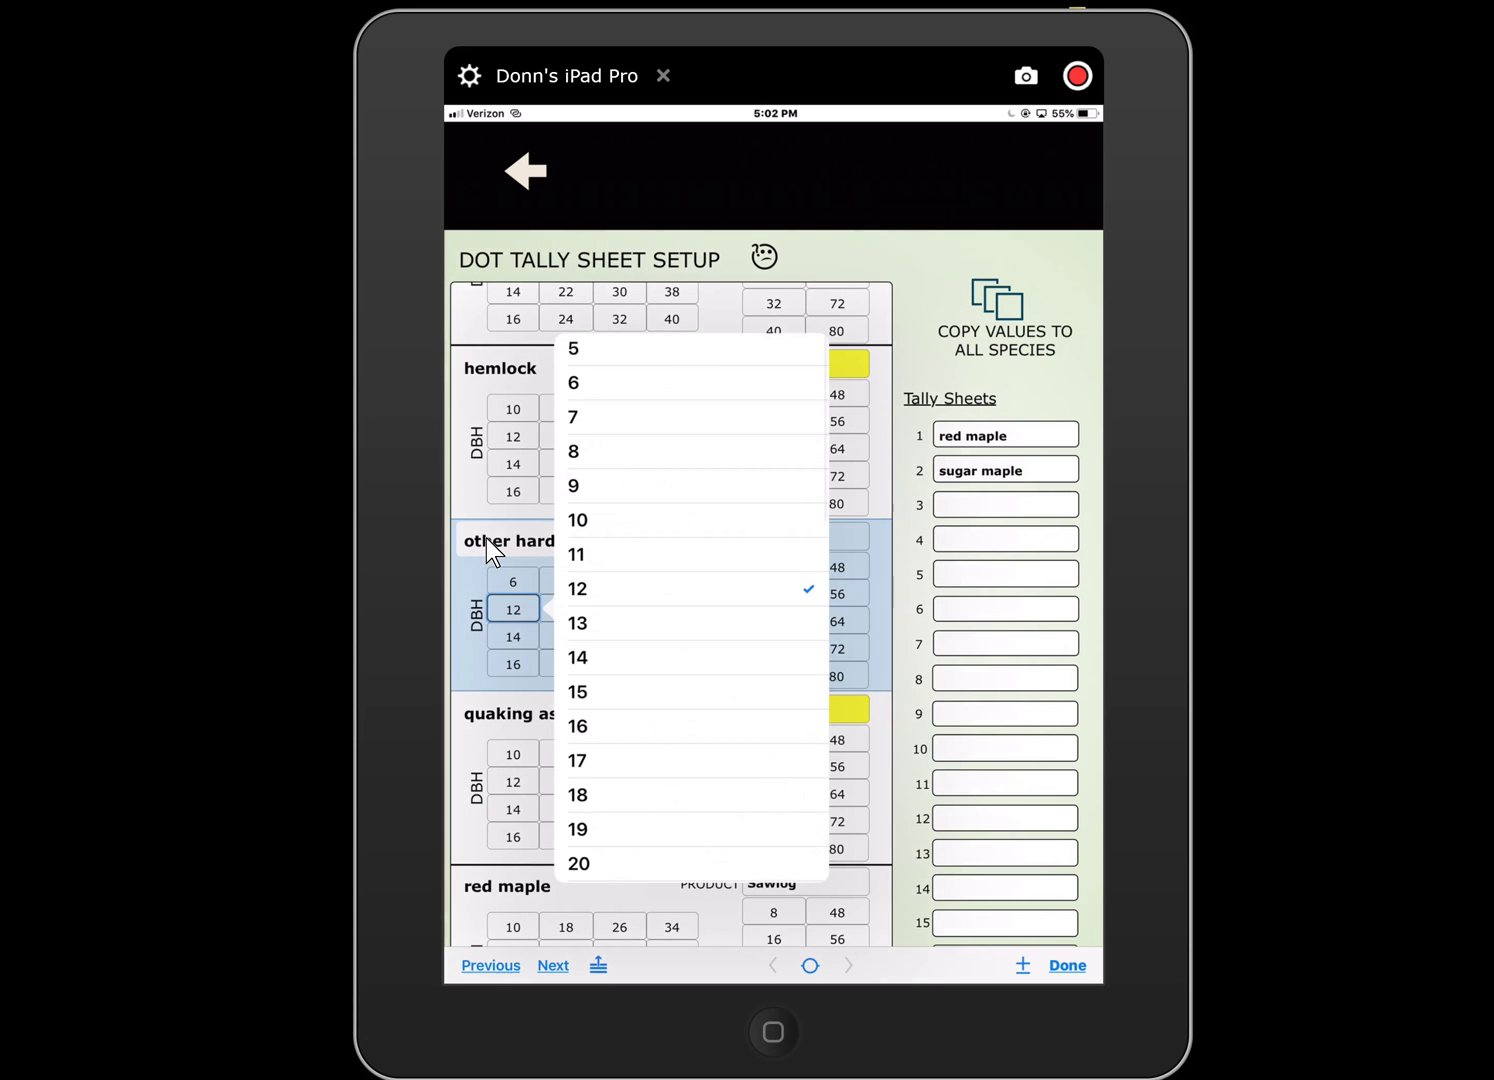
pyautogui.write('8')
pyautogui.press('Tab')
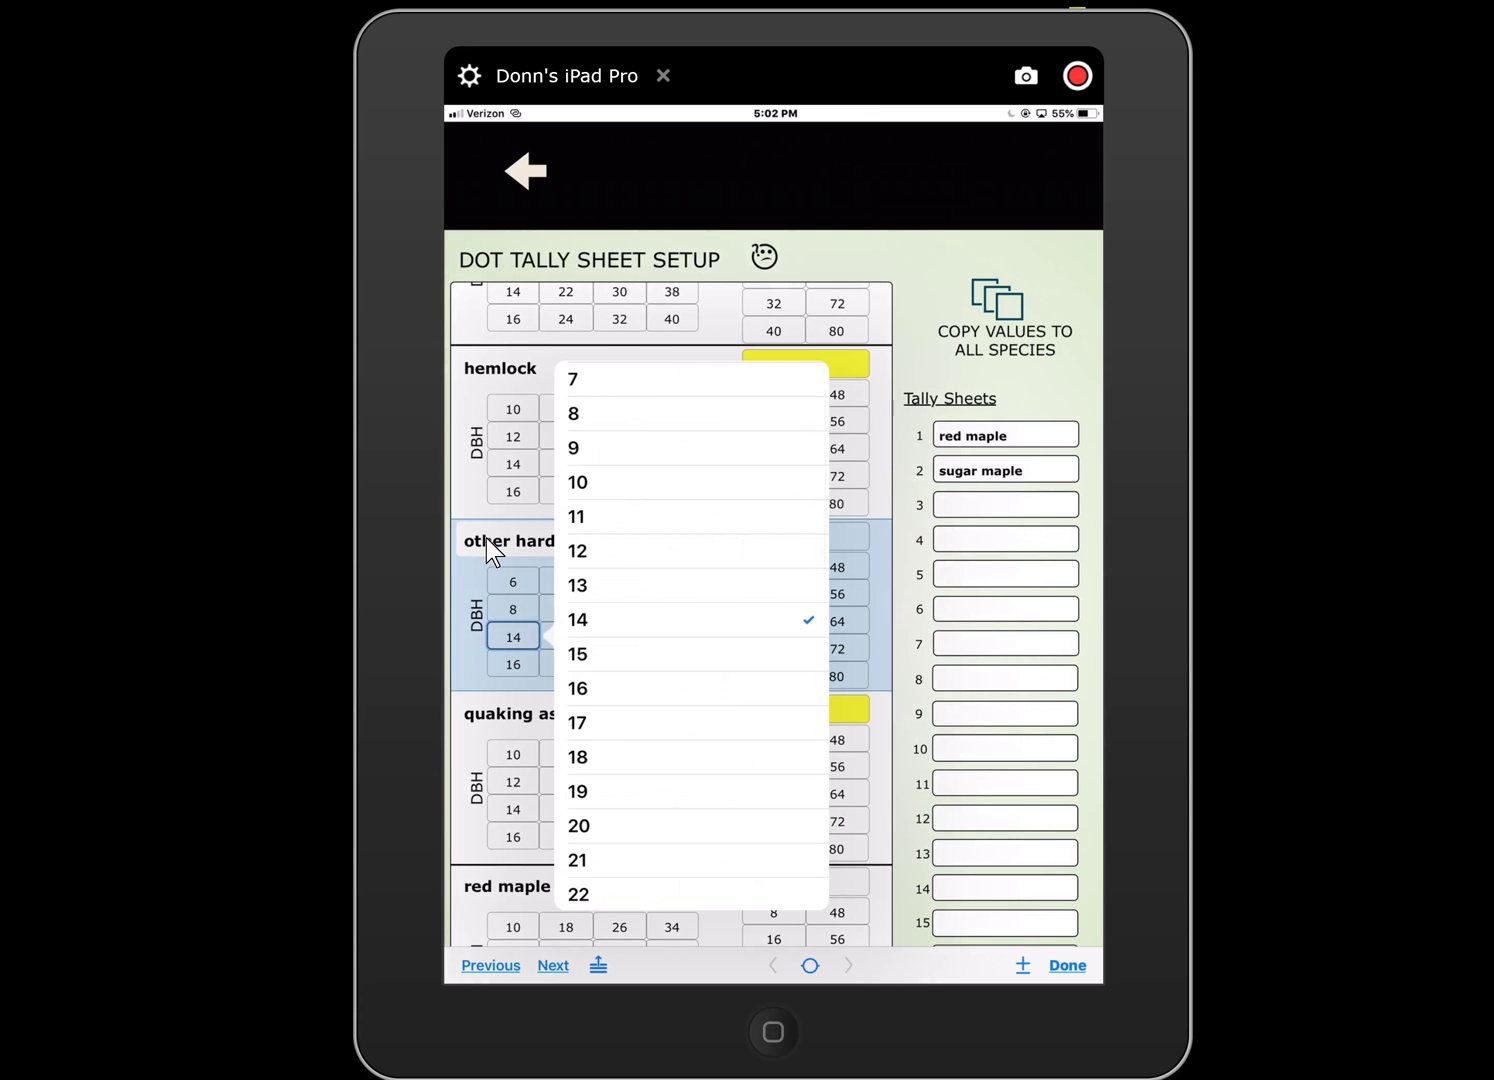
pyautogui.write('10')
pyautogui.press('Tab')
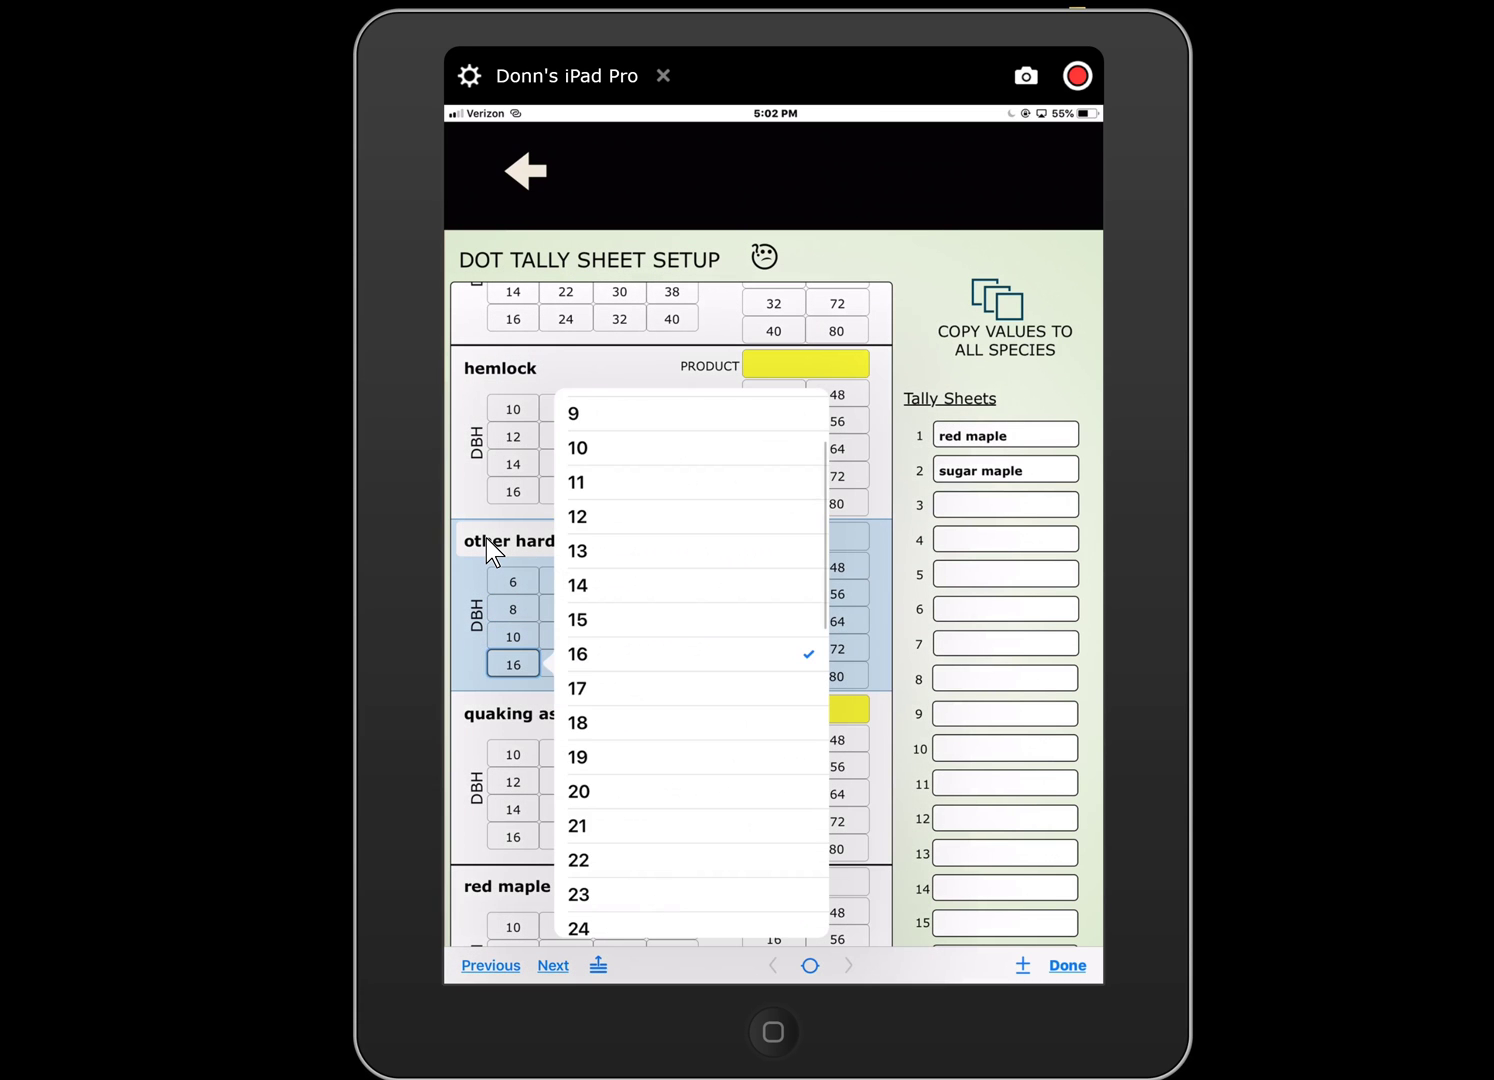
pyautogui.write('12')
pyautogui.press('Tab')
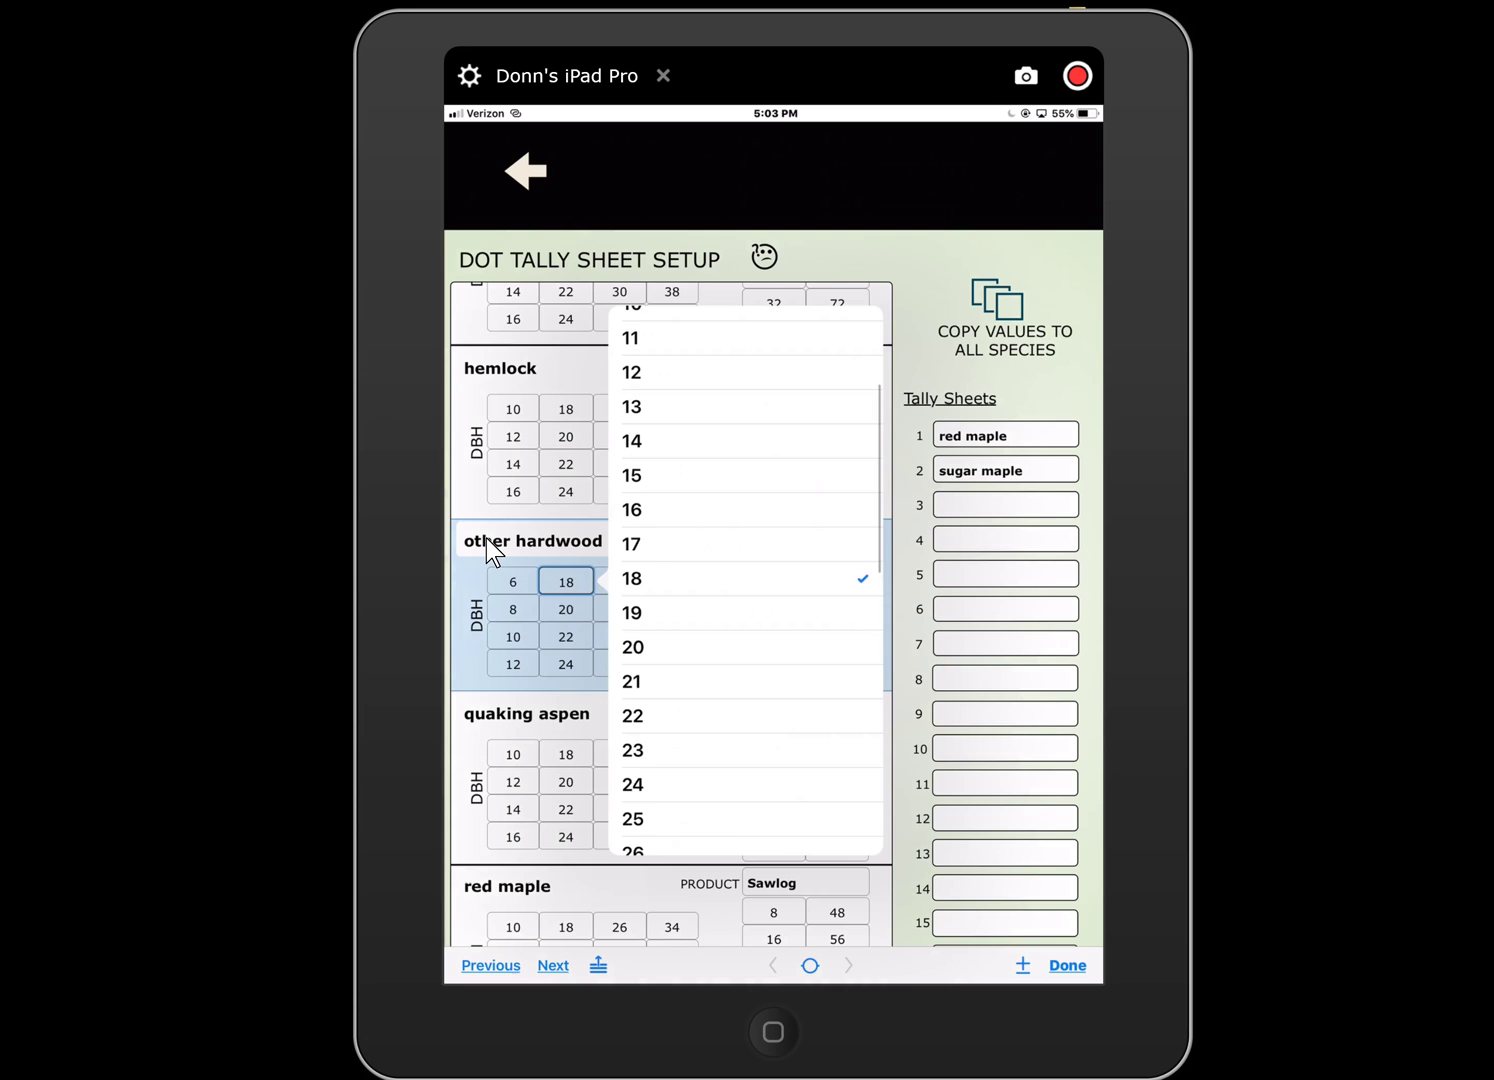
# - Set the second column of DBH classes for other hardwood to 14, 16, 18 and 20
pyautogui.write('14')
pyautogui.press('Tab')
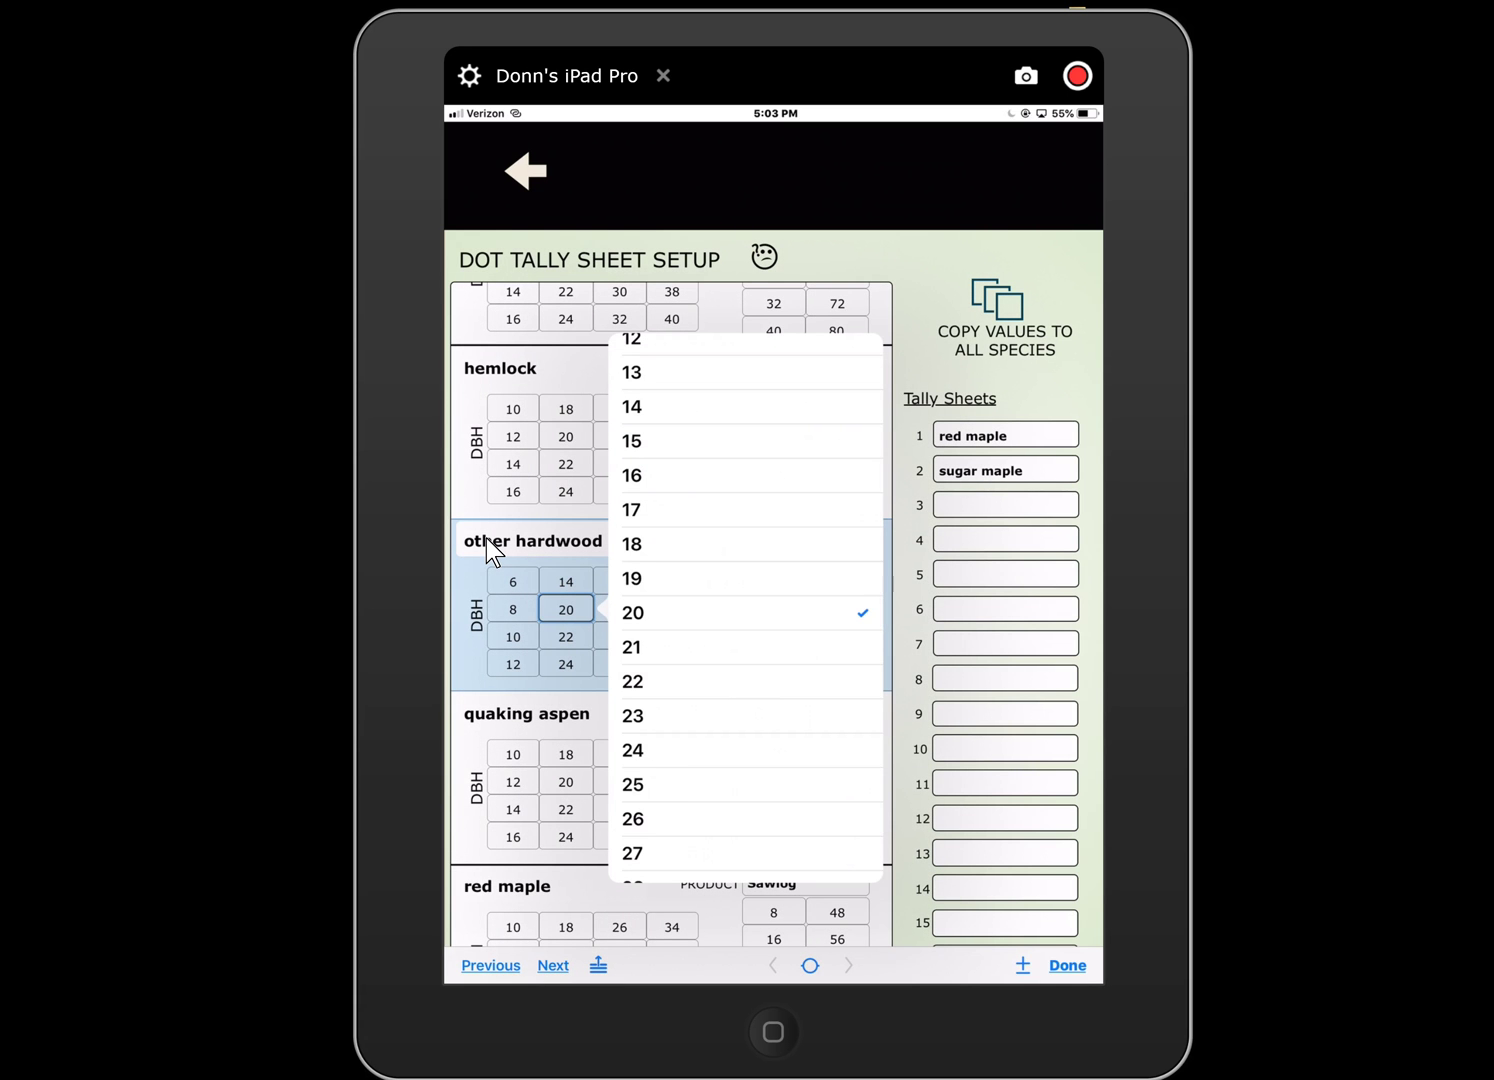
pyautogui.write('16')
pyautogui.press('Tab')
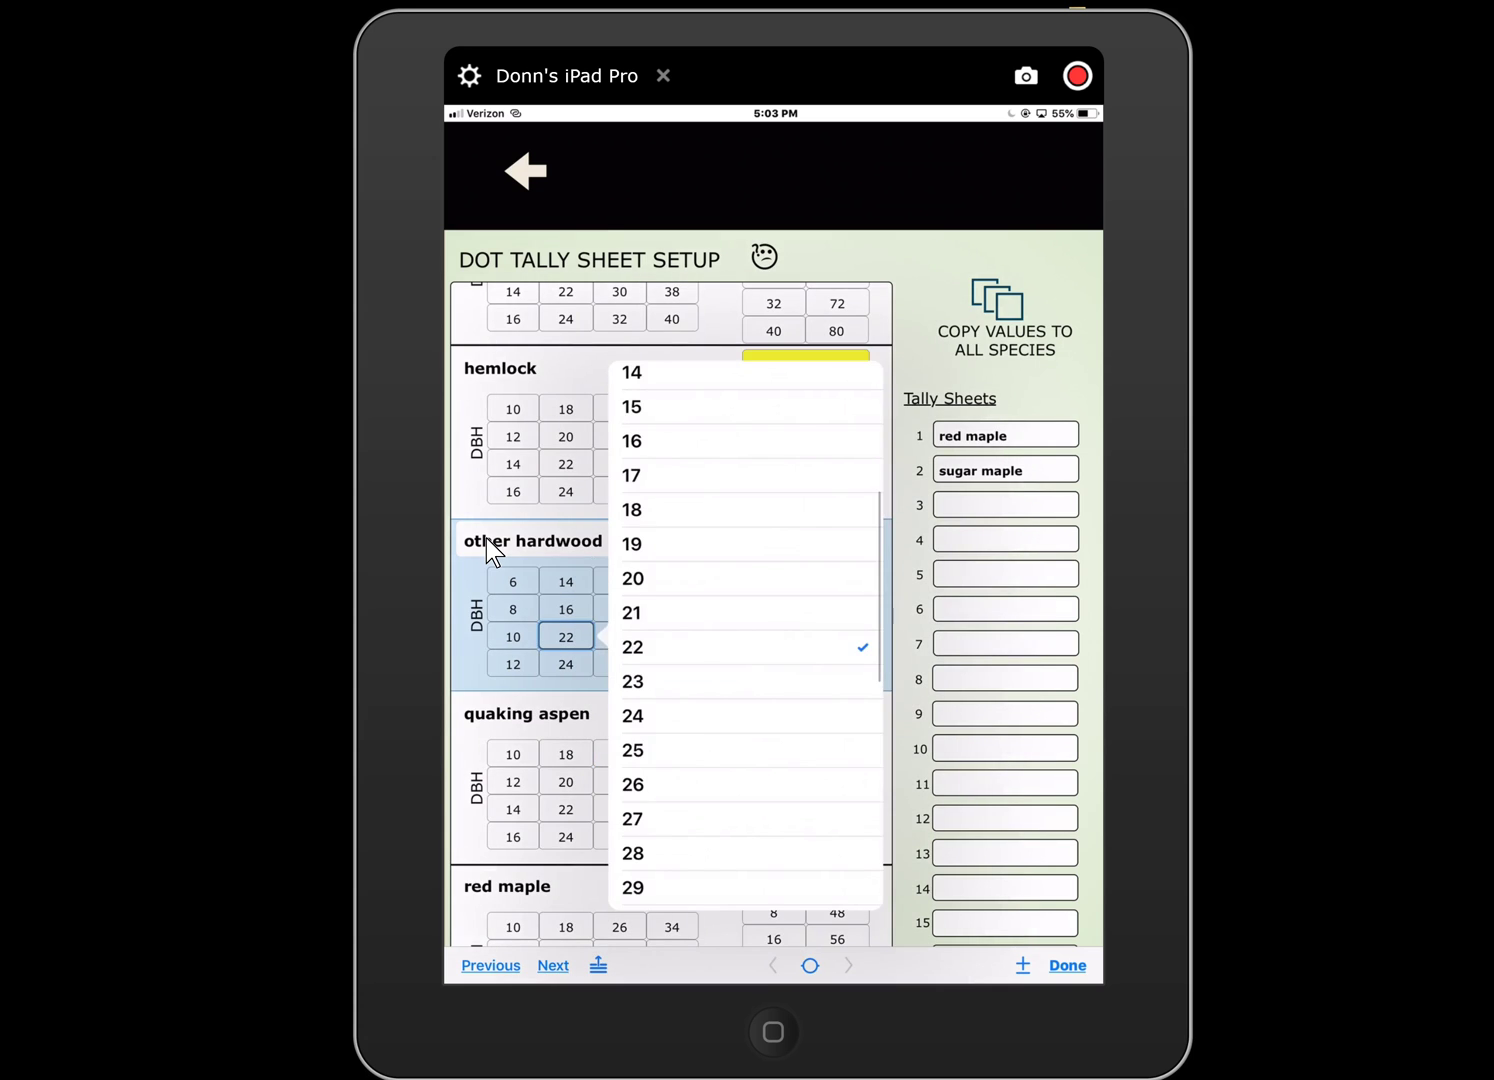
pyautogui.write('20')
pyautogui.press('Tab')
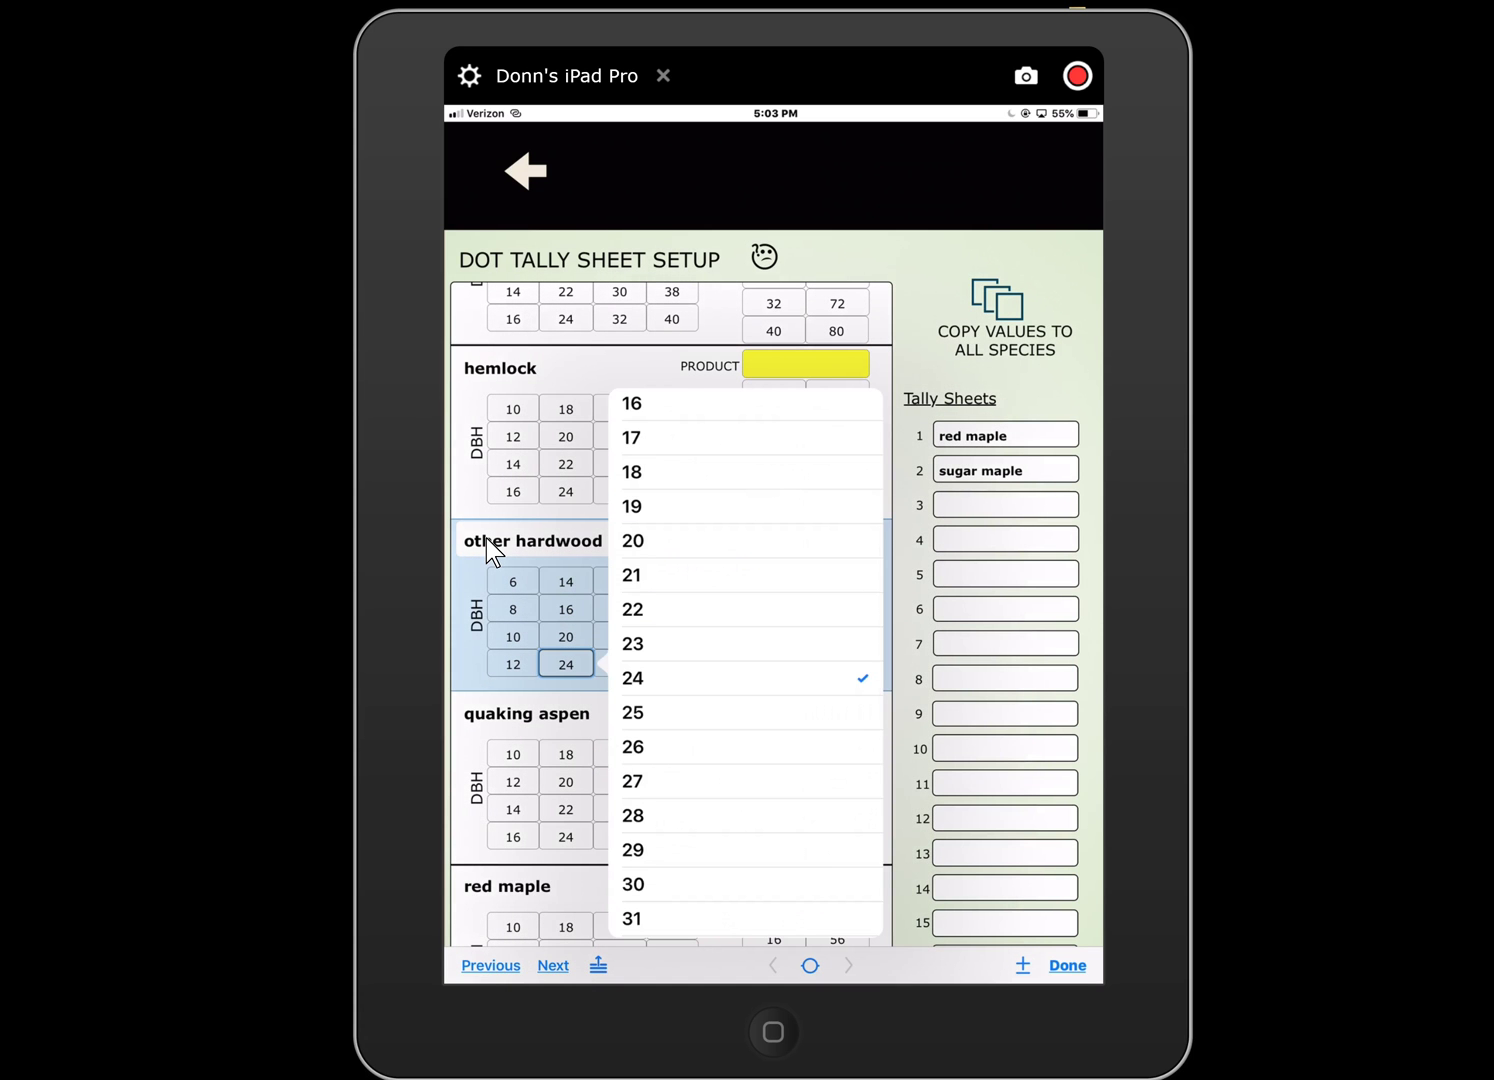
pyautogui.hotkey('shift', 'Tab')
pyautogui.write('18')
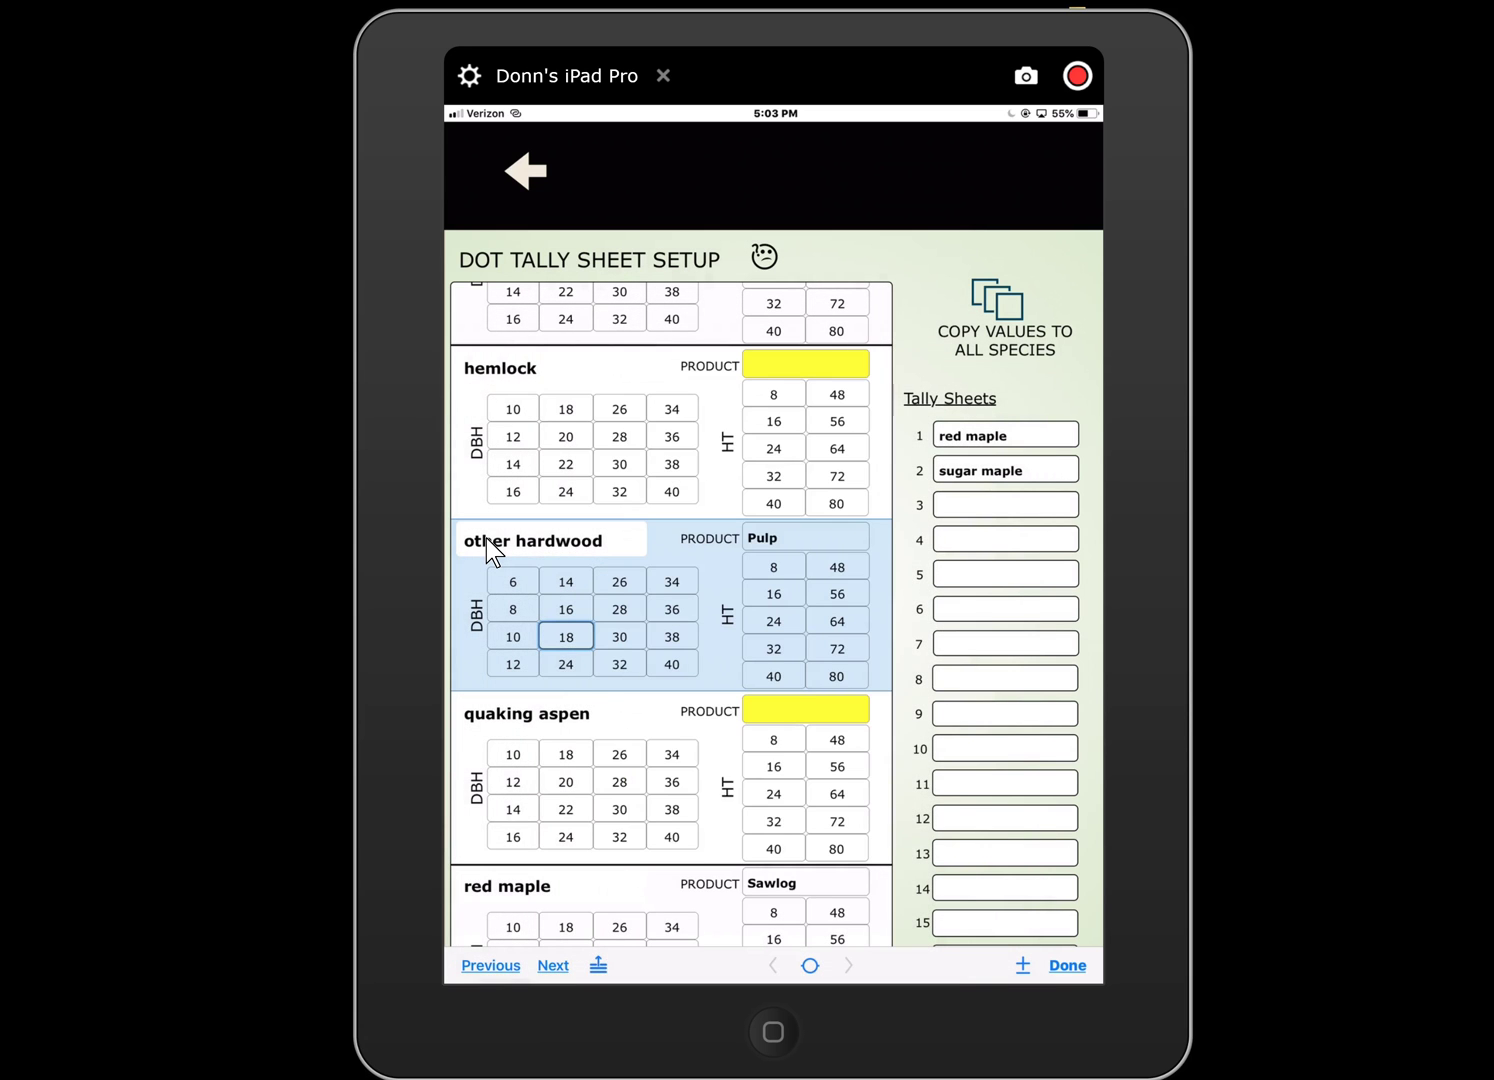
pyautogui.press('Tab')
pyautogui.write('20')
pyautogui.click(448, 647)
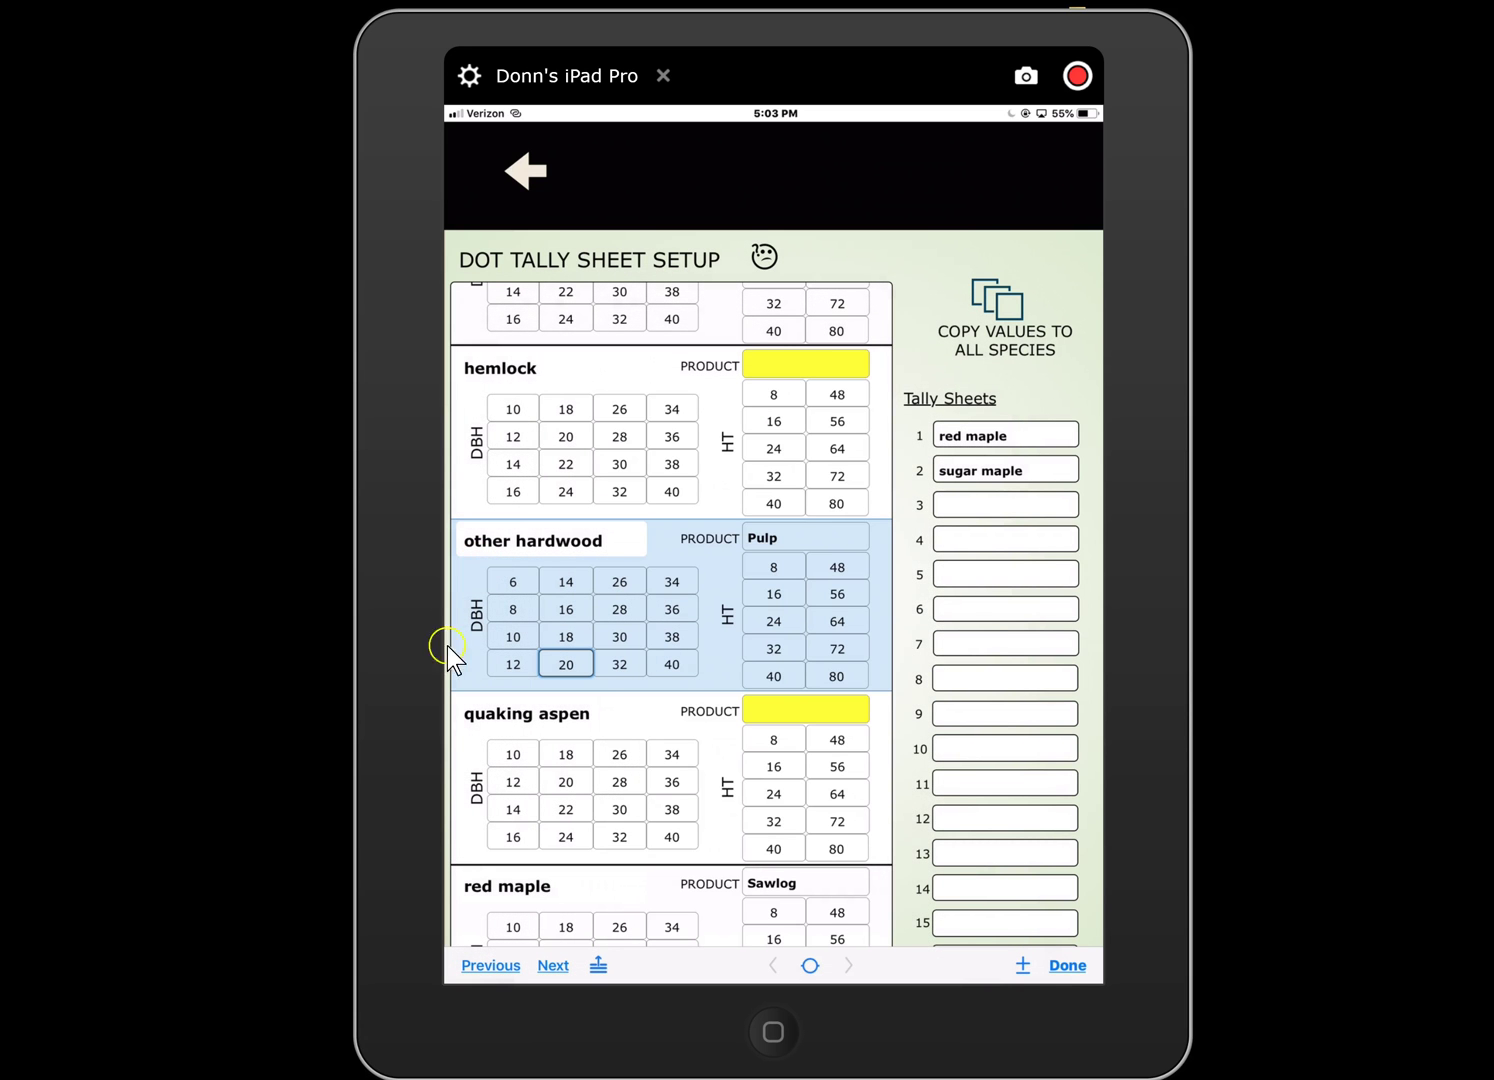
pyautogui.click(693, 548)
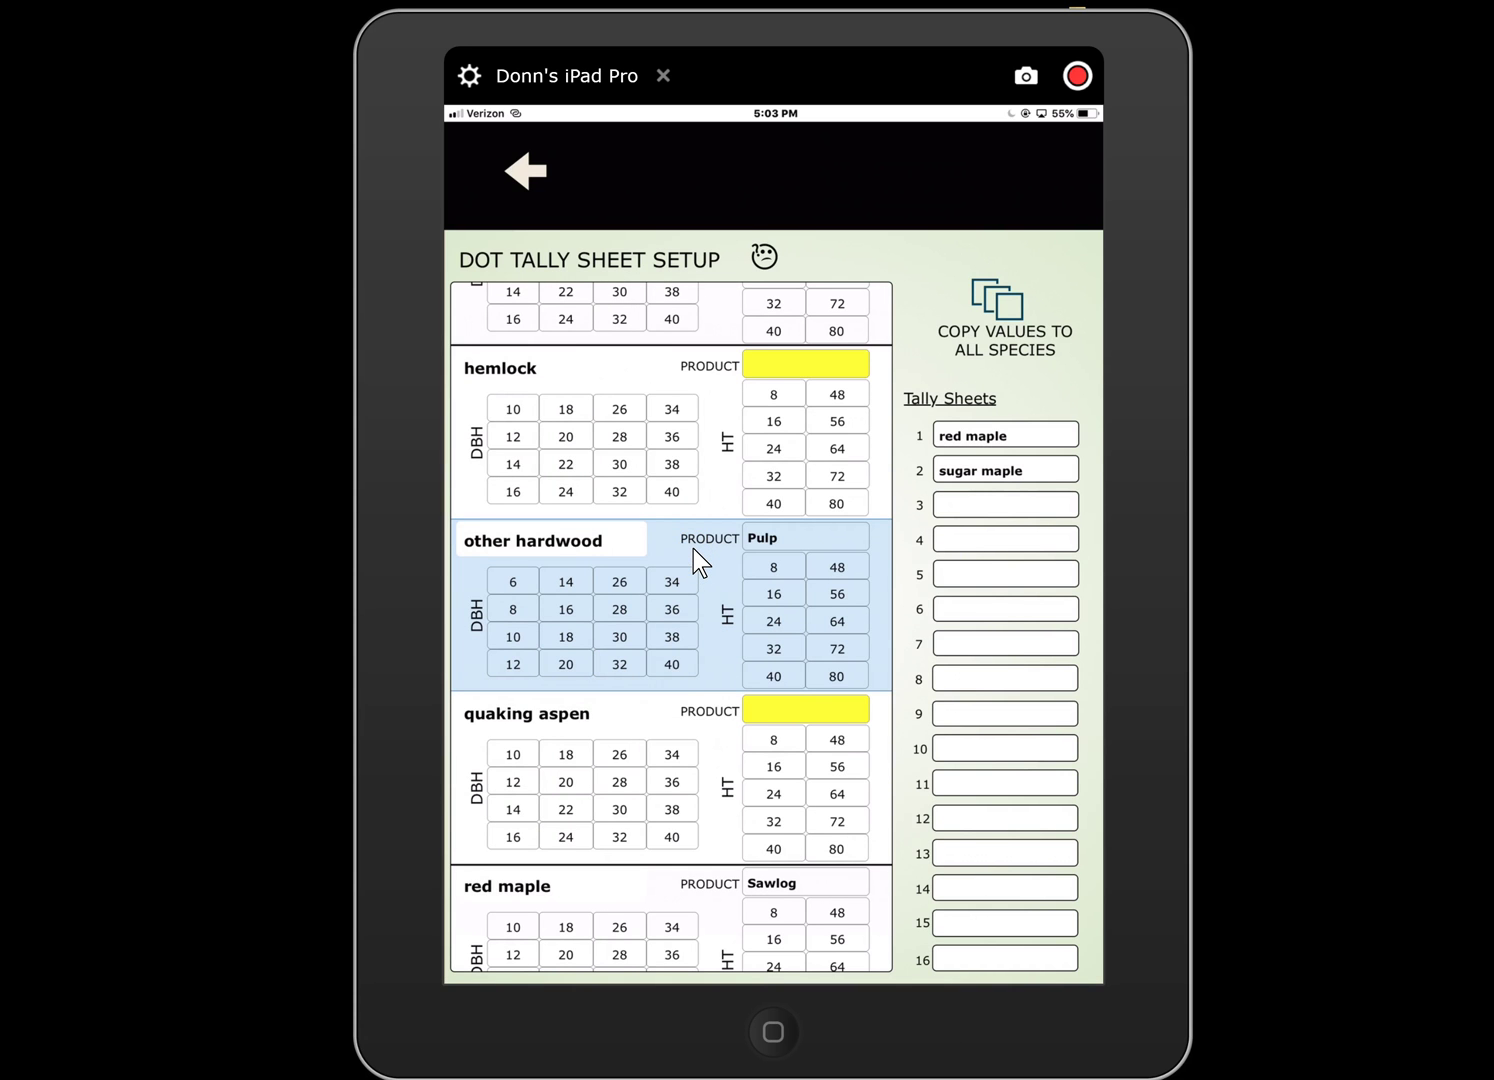
# - Assign other hardwood to tally sheet 3
pyautogui.press('Tab')
pyautogui.press('Return')
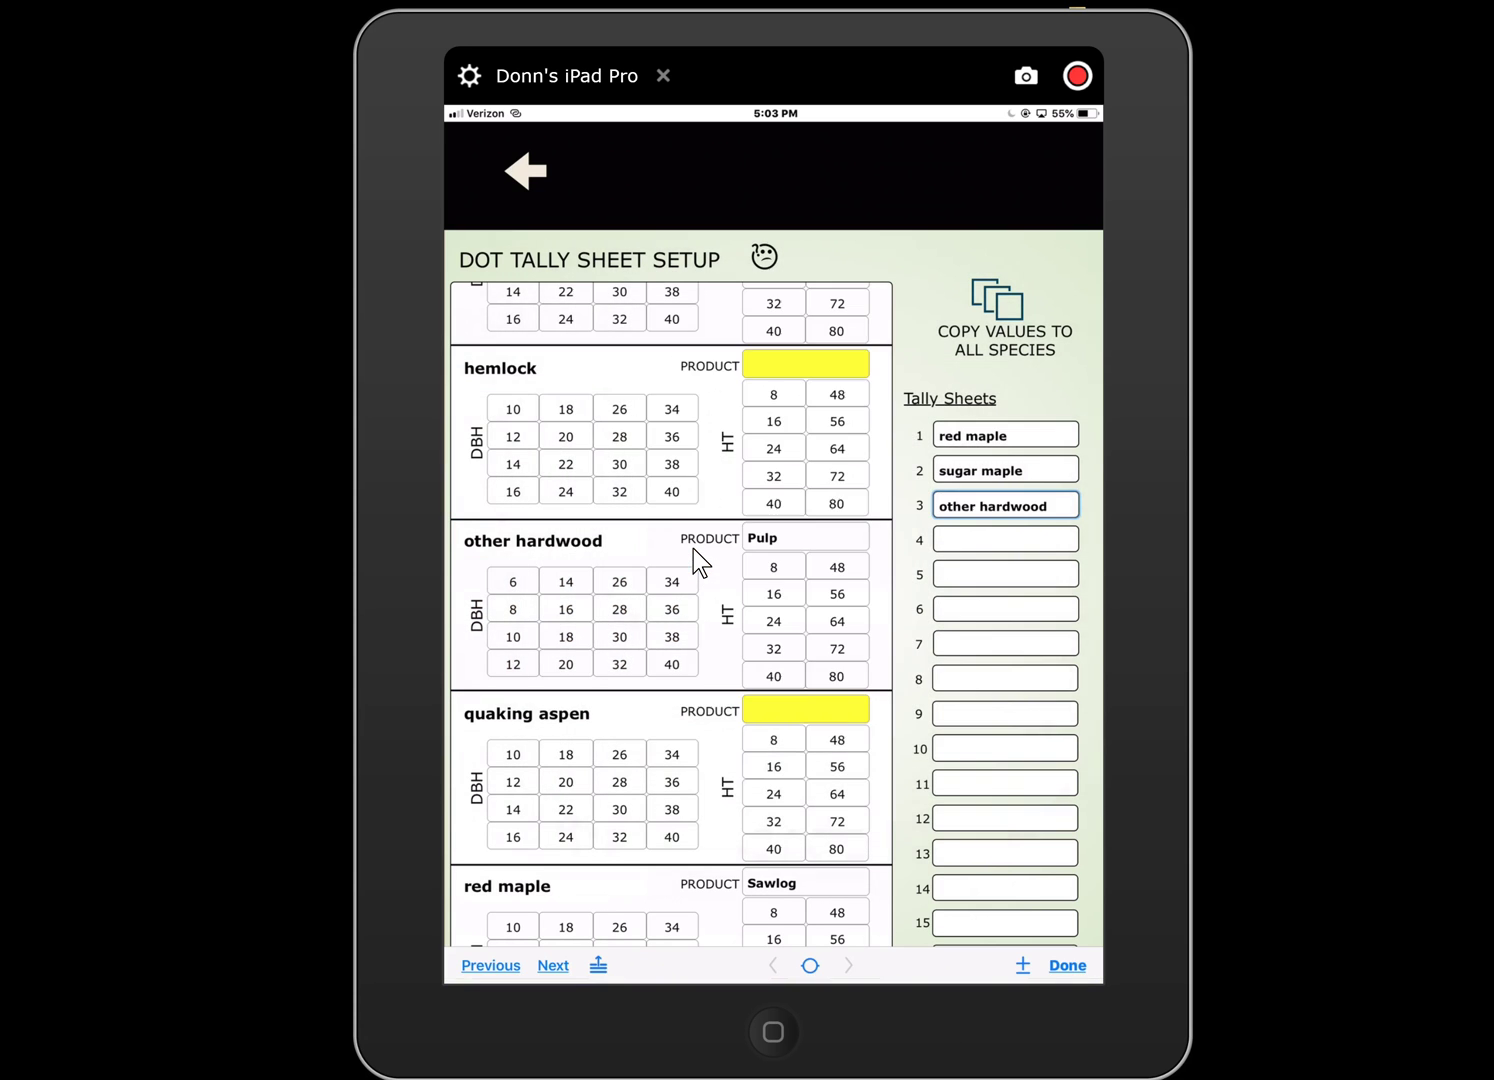
pyautogui.click(693, 548)
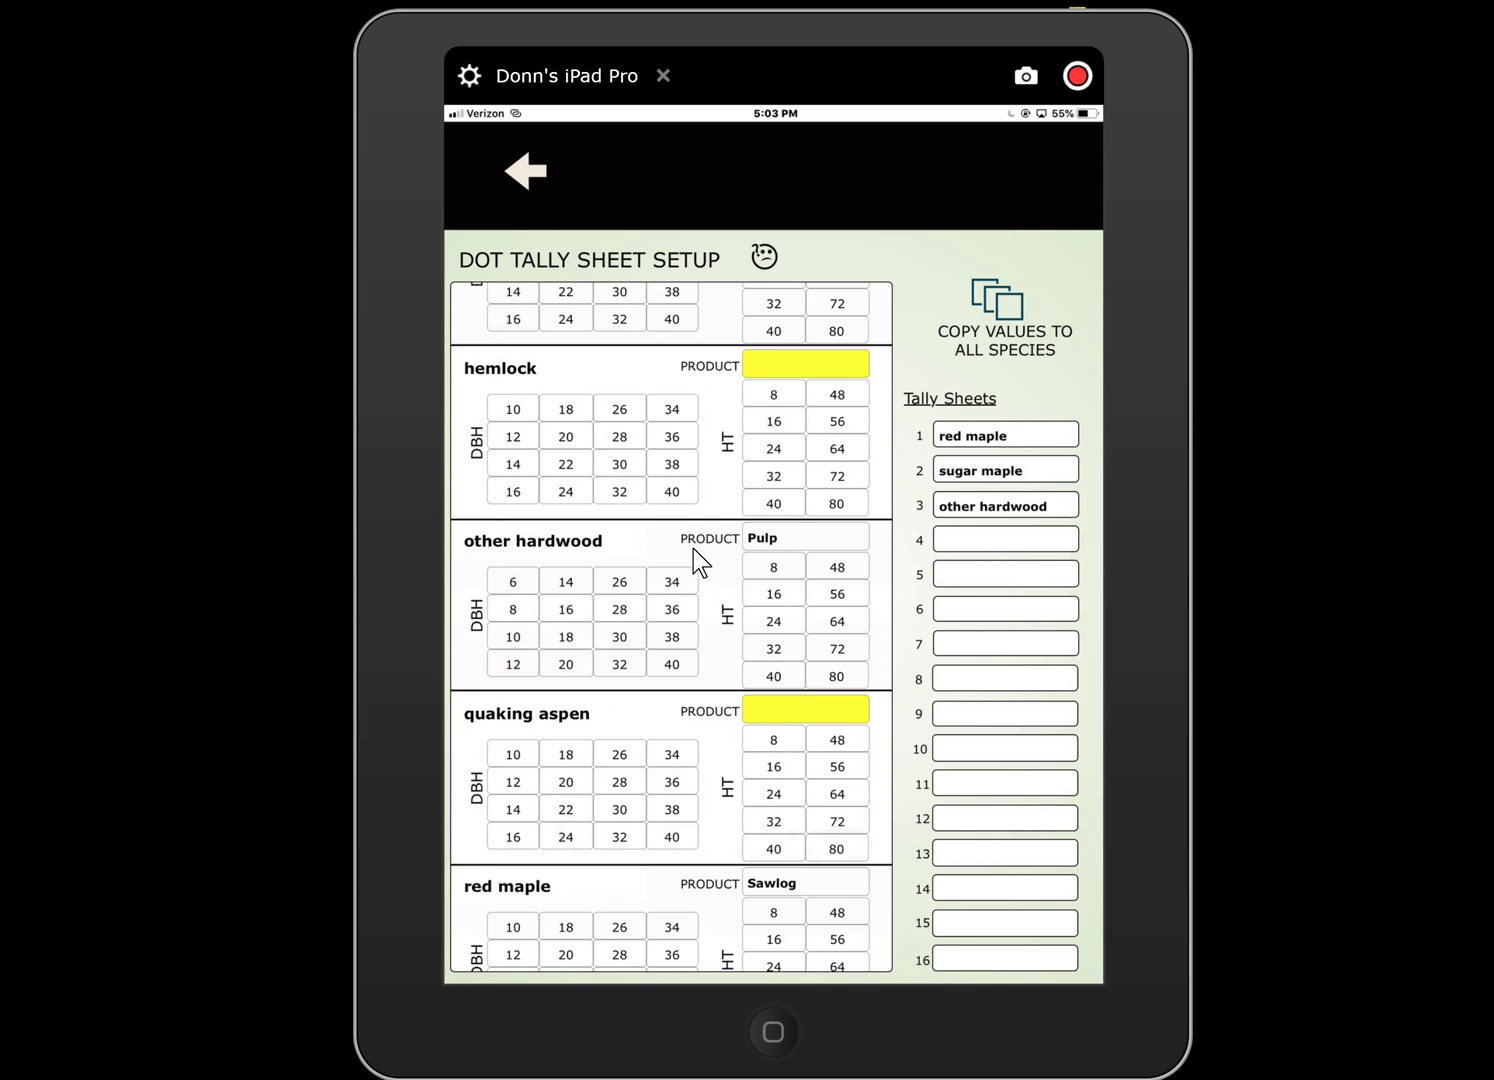
# - Leave the dot tally sheet setup for the home screen and open the plots for tallying
pyautogui.scroll(5, 694, 549)
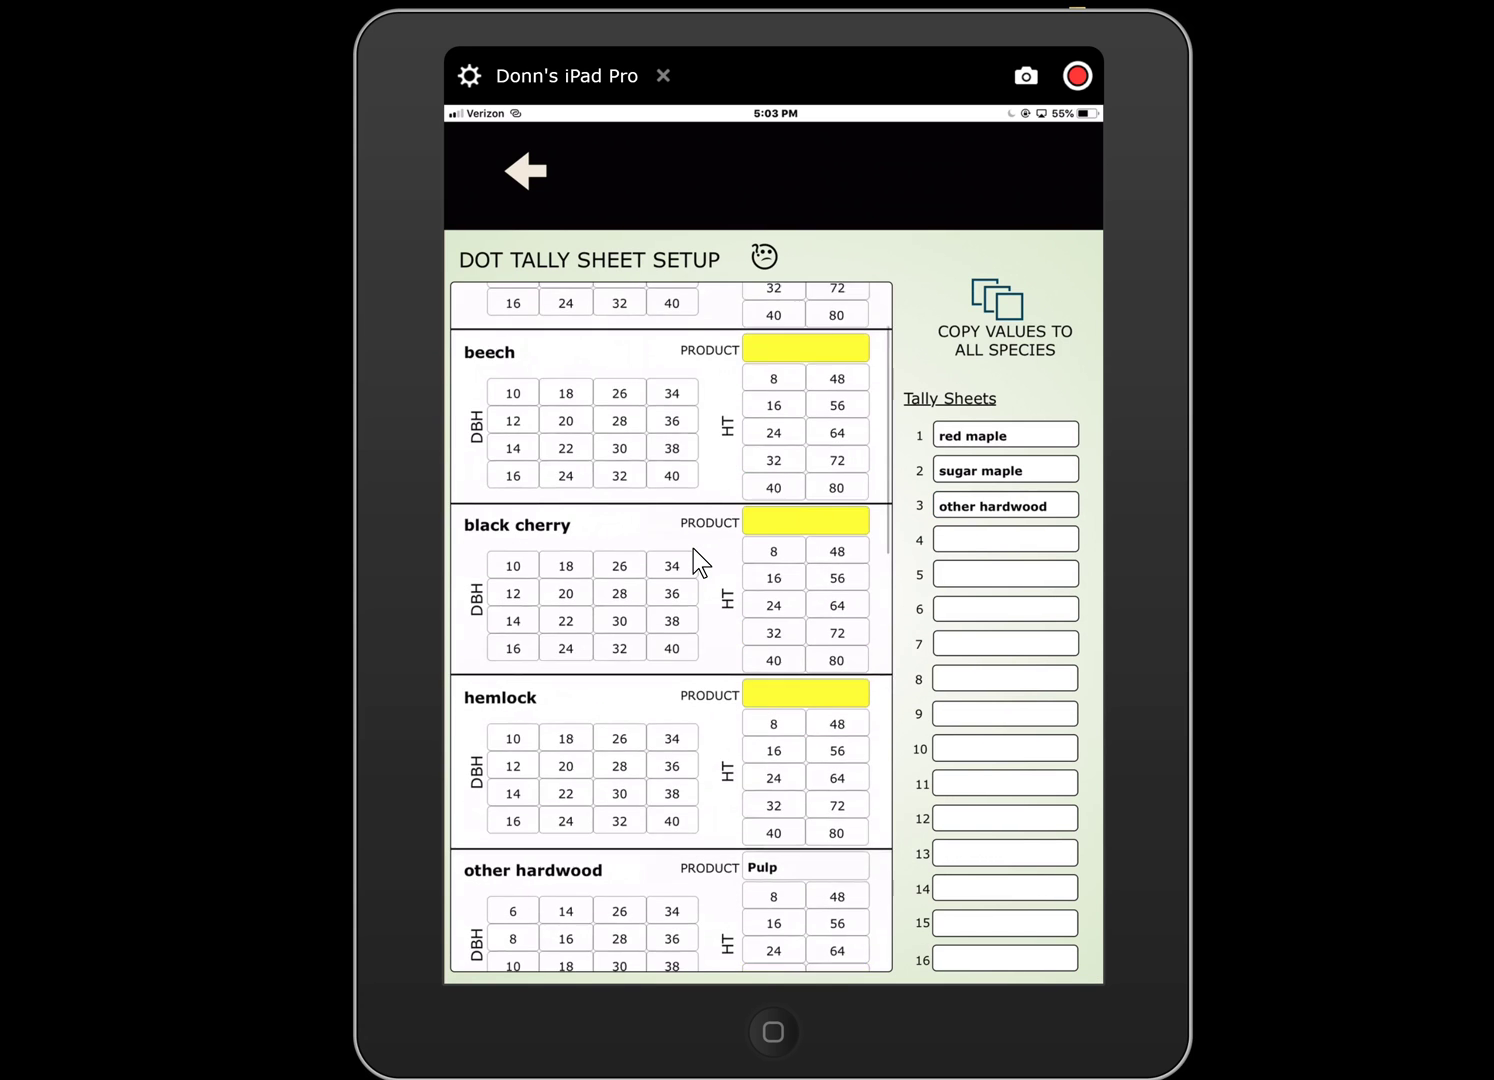
pyautogui.click(675, 396)
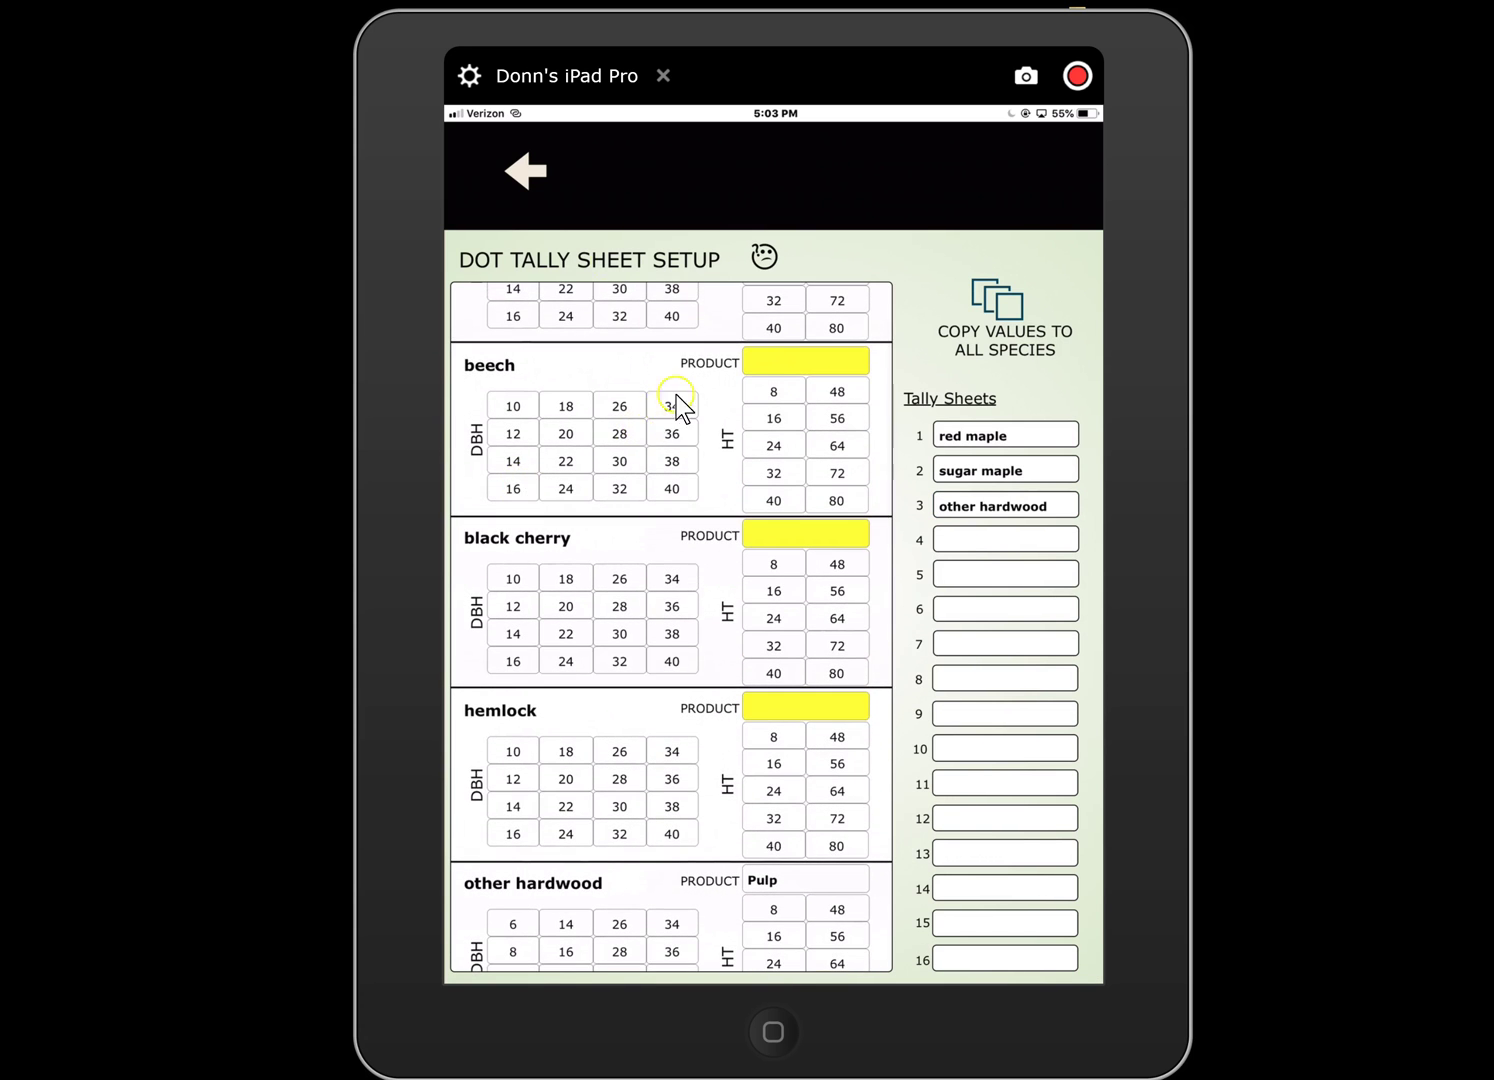
pyautogui.click(533, 163)
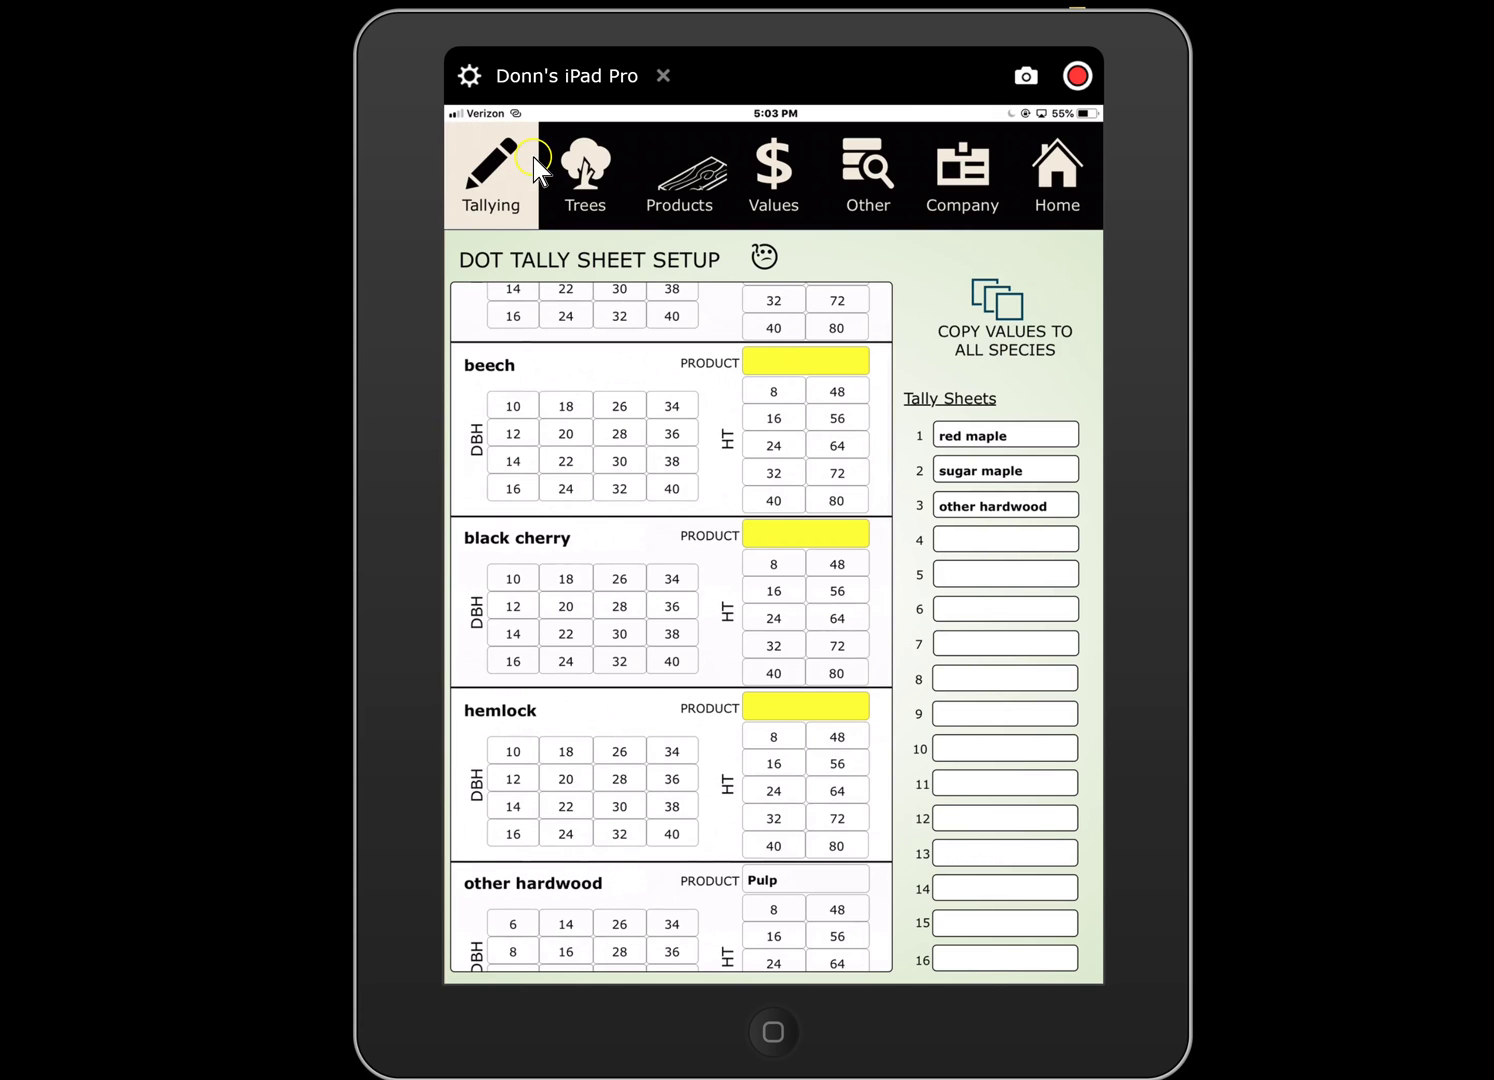
pyautogui.click(1056, 164)
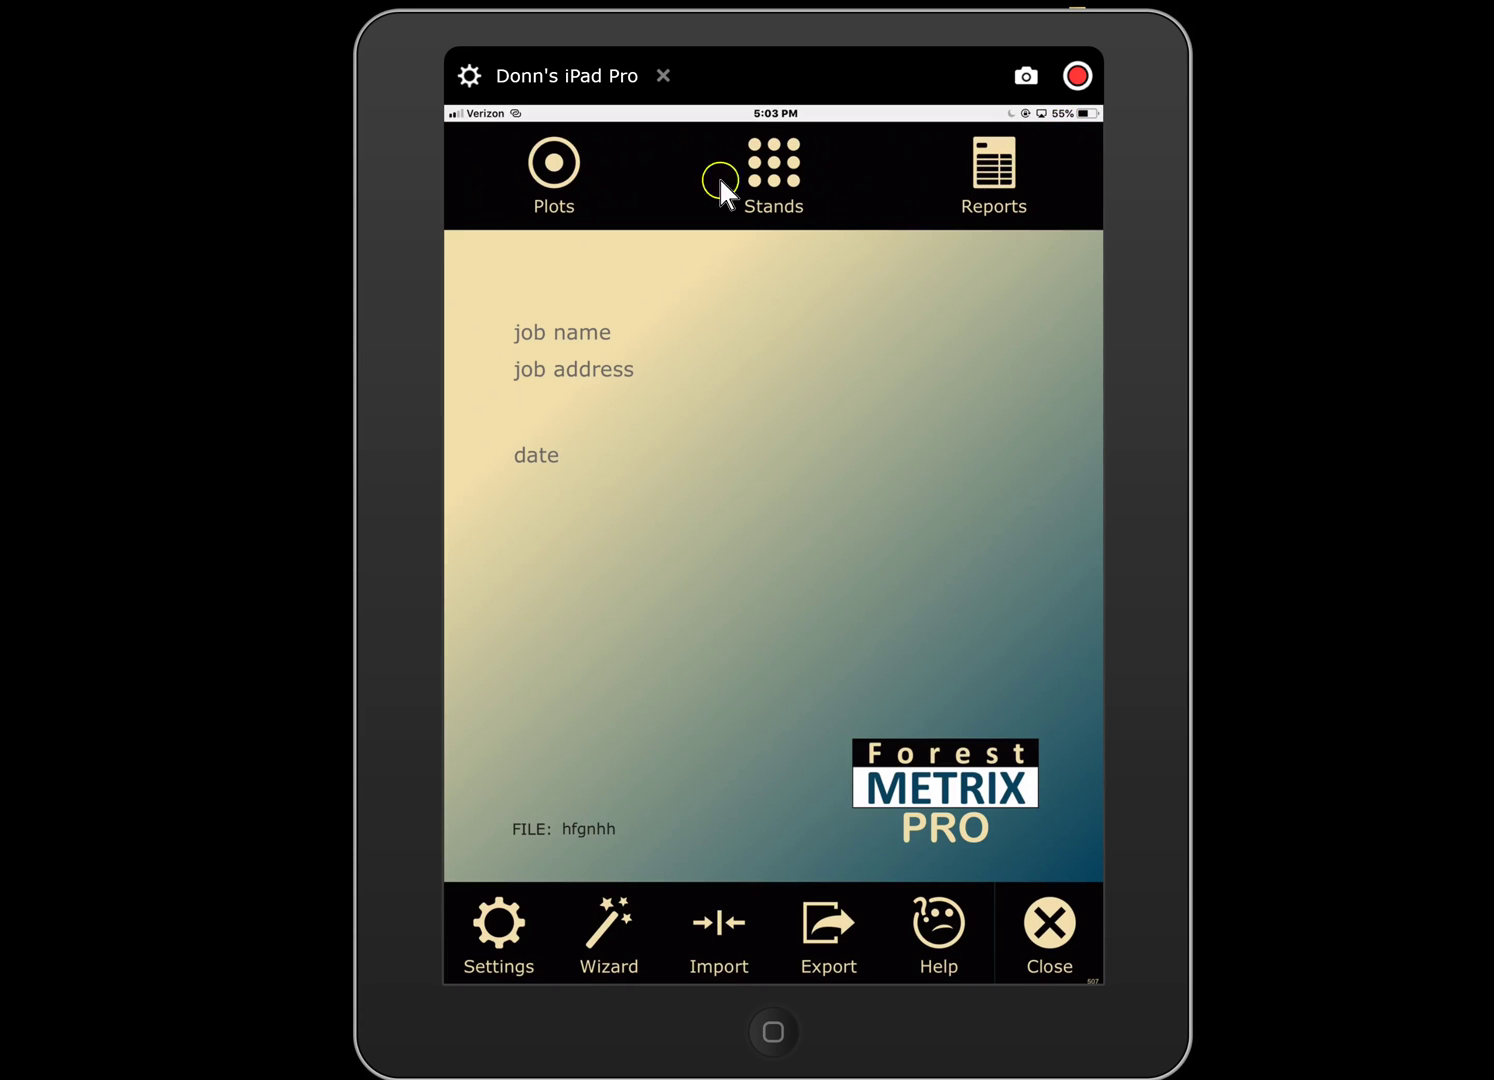
pyautogui.click(549, 165)
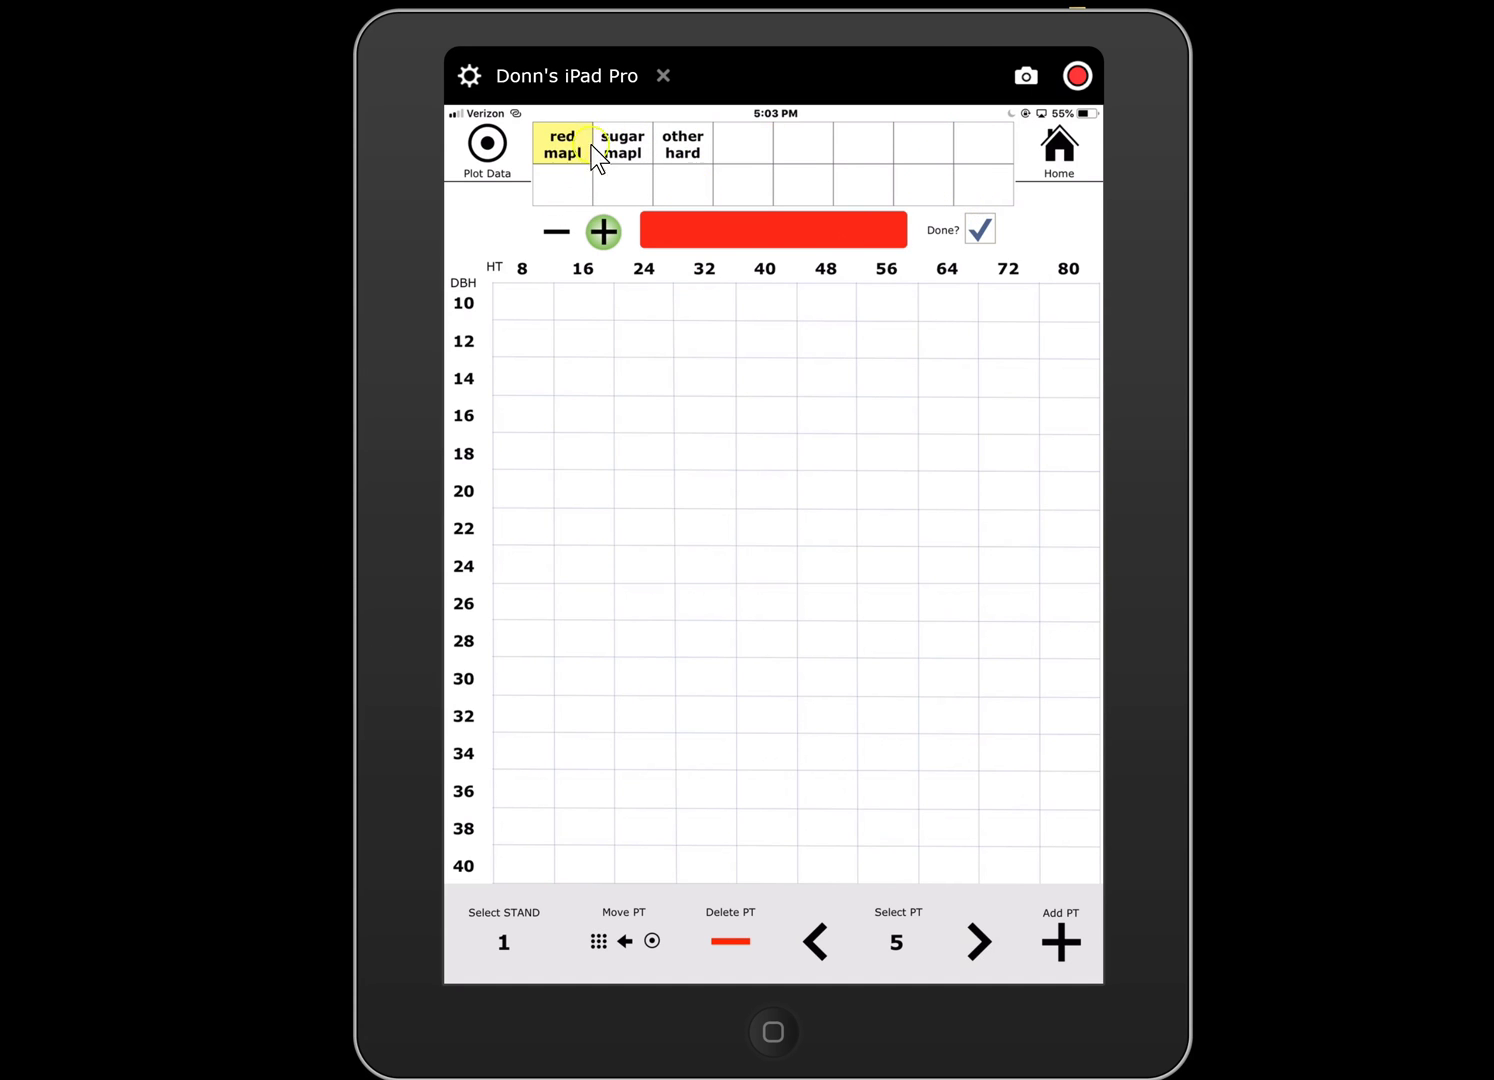
# - Tally red maple on point 5: three trees at DBH 14, height 32, and two at DBH 16, height 24
pyautogui.click(537, 132)
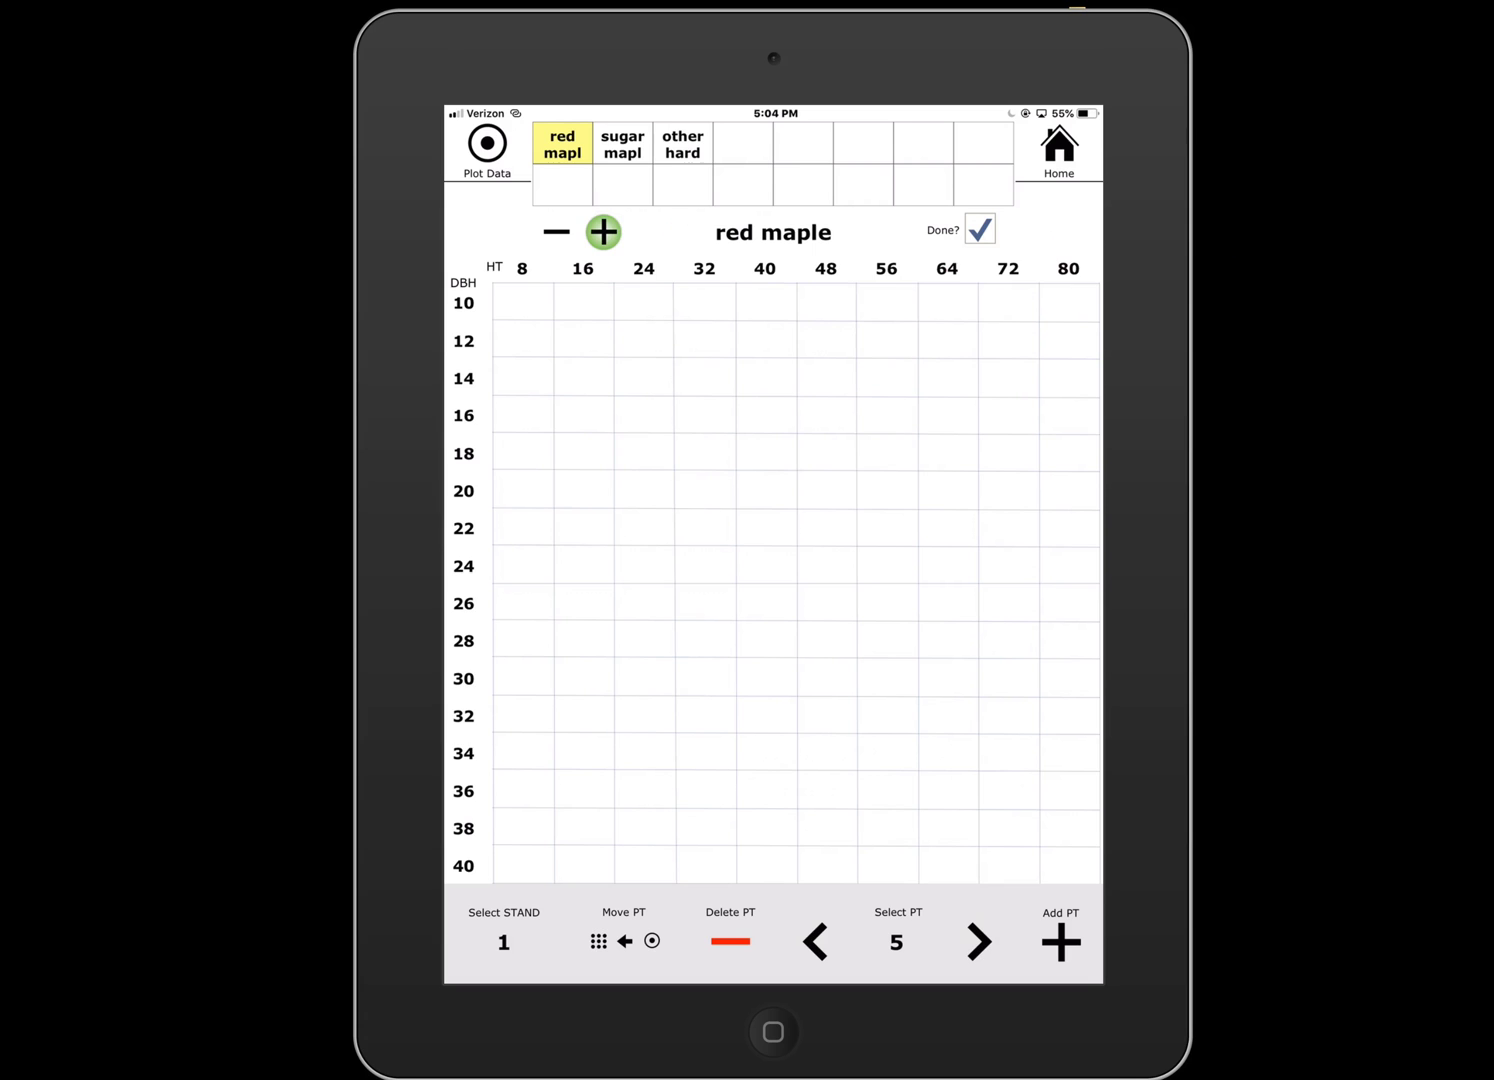
pyautogui.click(704, 379)
pyautogui.click(703, 377)
pyautogui.click(704, 377)
pyautogui.click(644, 416)
pyautogui.click(644, 416)
# - Tally sugar maple on point 5: two trees at DBH 14, height 24, and two at DBH 16, height 32
pyautogui.click(622, 144)
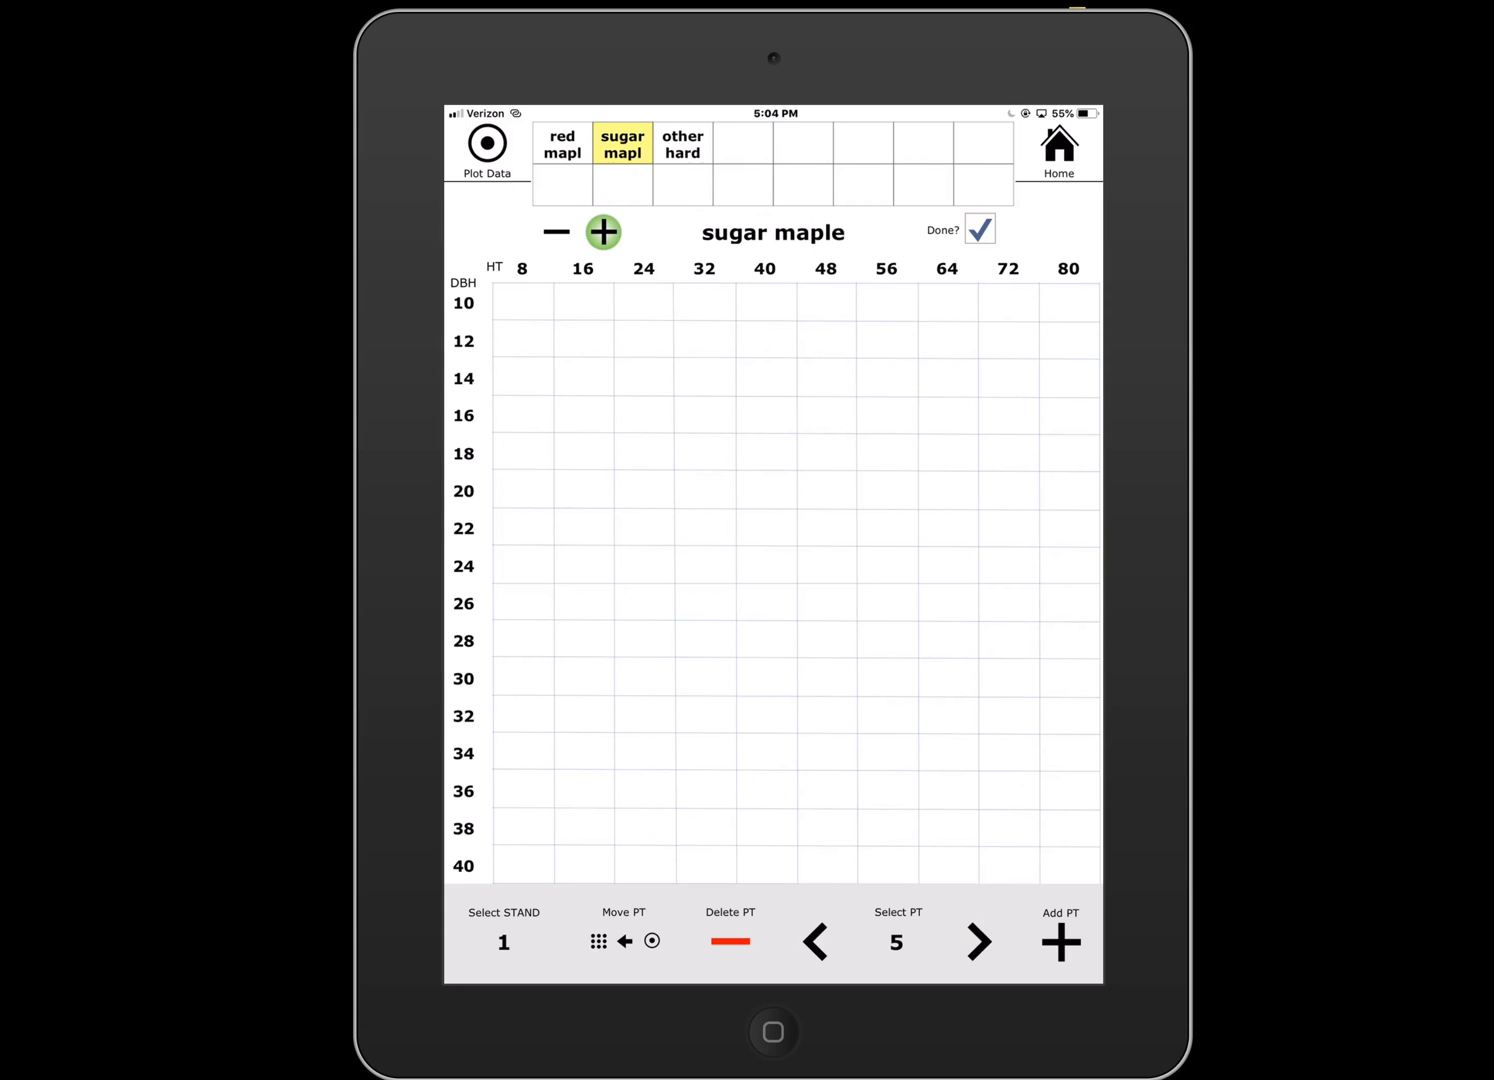
pyautogui.click(644, 378)
pyautogui.click(644, 378)
pyautogui.click(704, 416)
pyautogui.click(704, 416)
# - Tally other hardwood: two trees at DBH 10, height 40, one at DBH 12, height 32, and two at DBH 8, height 32
pyautogui.click(683, 143)
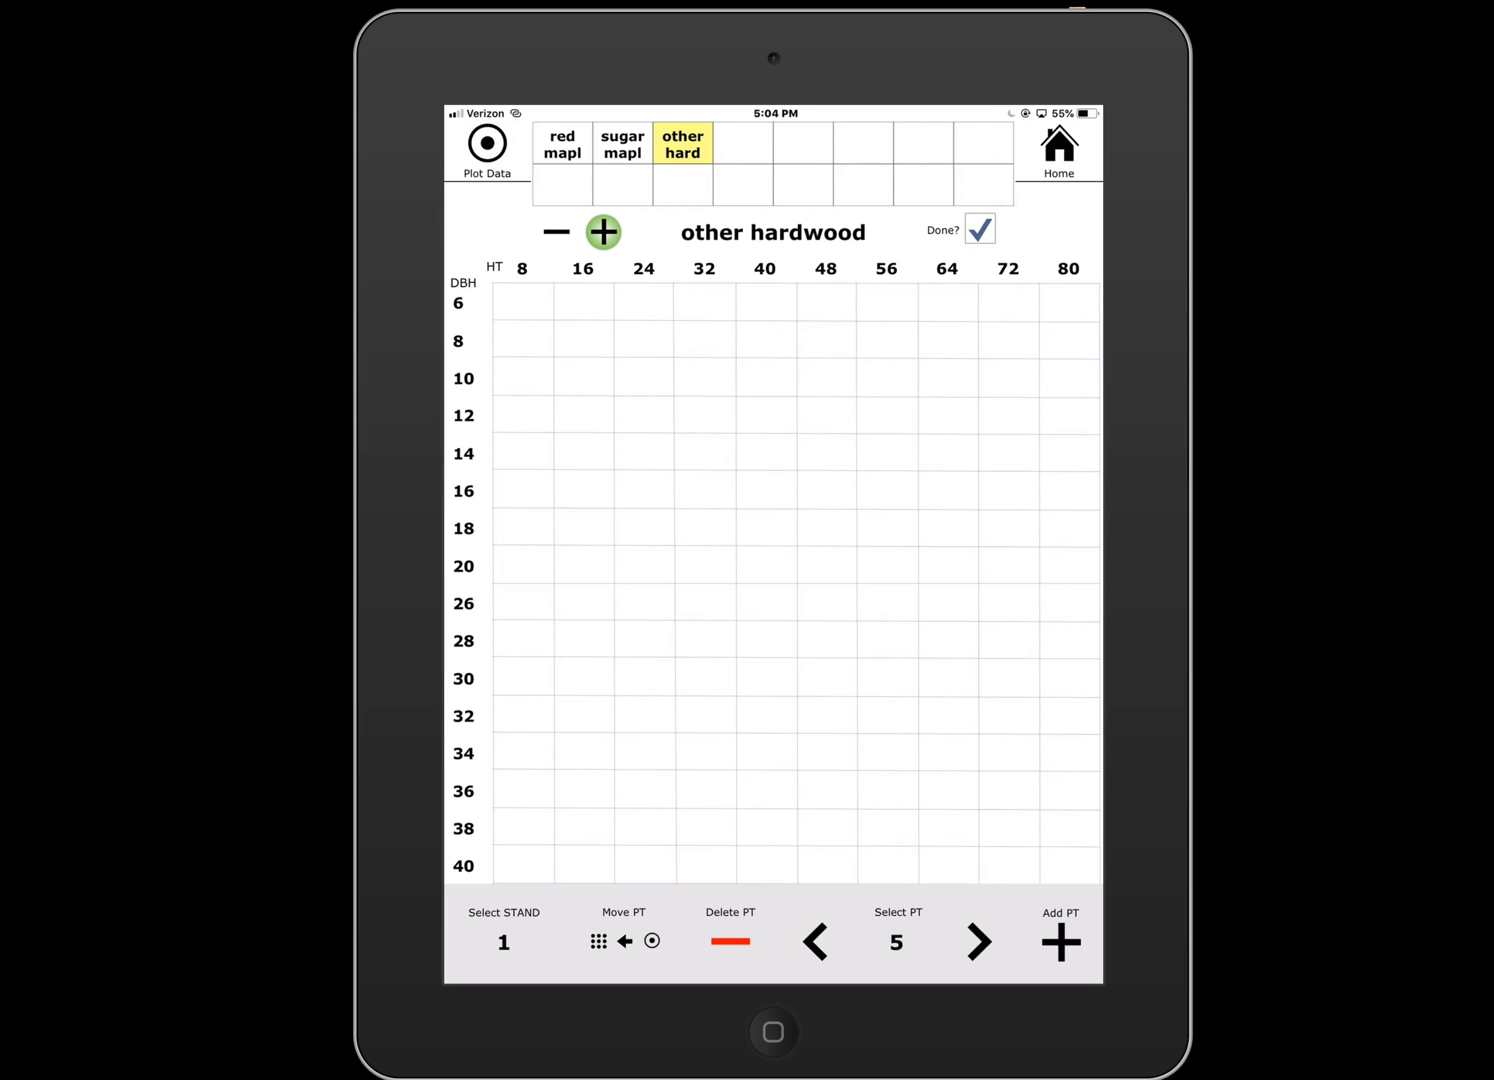
pyautogui.click(764, 378)
pyautogui.click(764, 378)
pyautogui.click(704, 415)
pyautogui.click(703, 339)
pyautogui.click(704, 340)
pyautogui.click(555, 233)
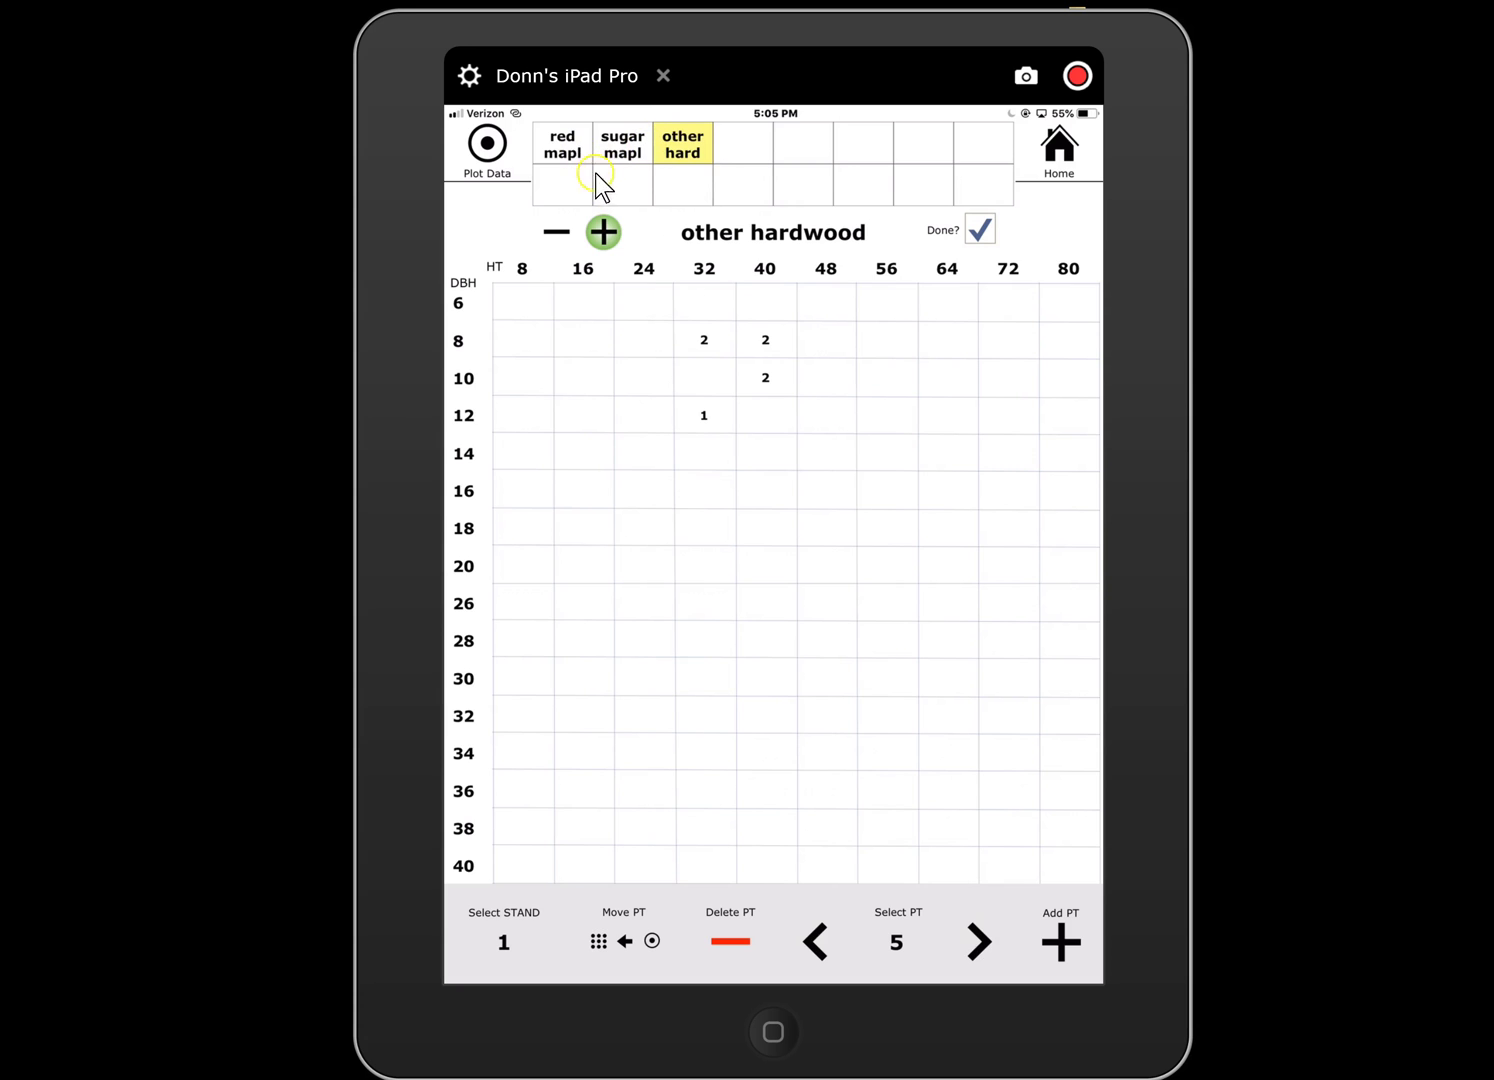
pyautogui.click(980, 162)
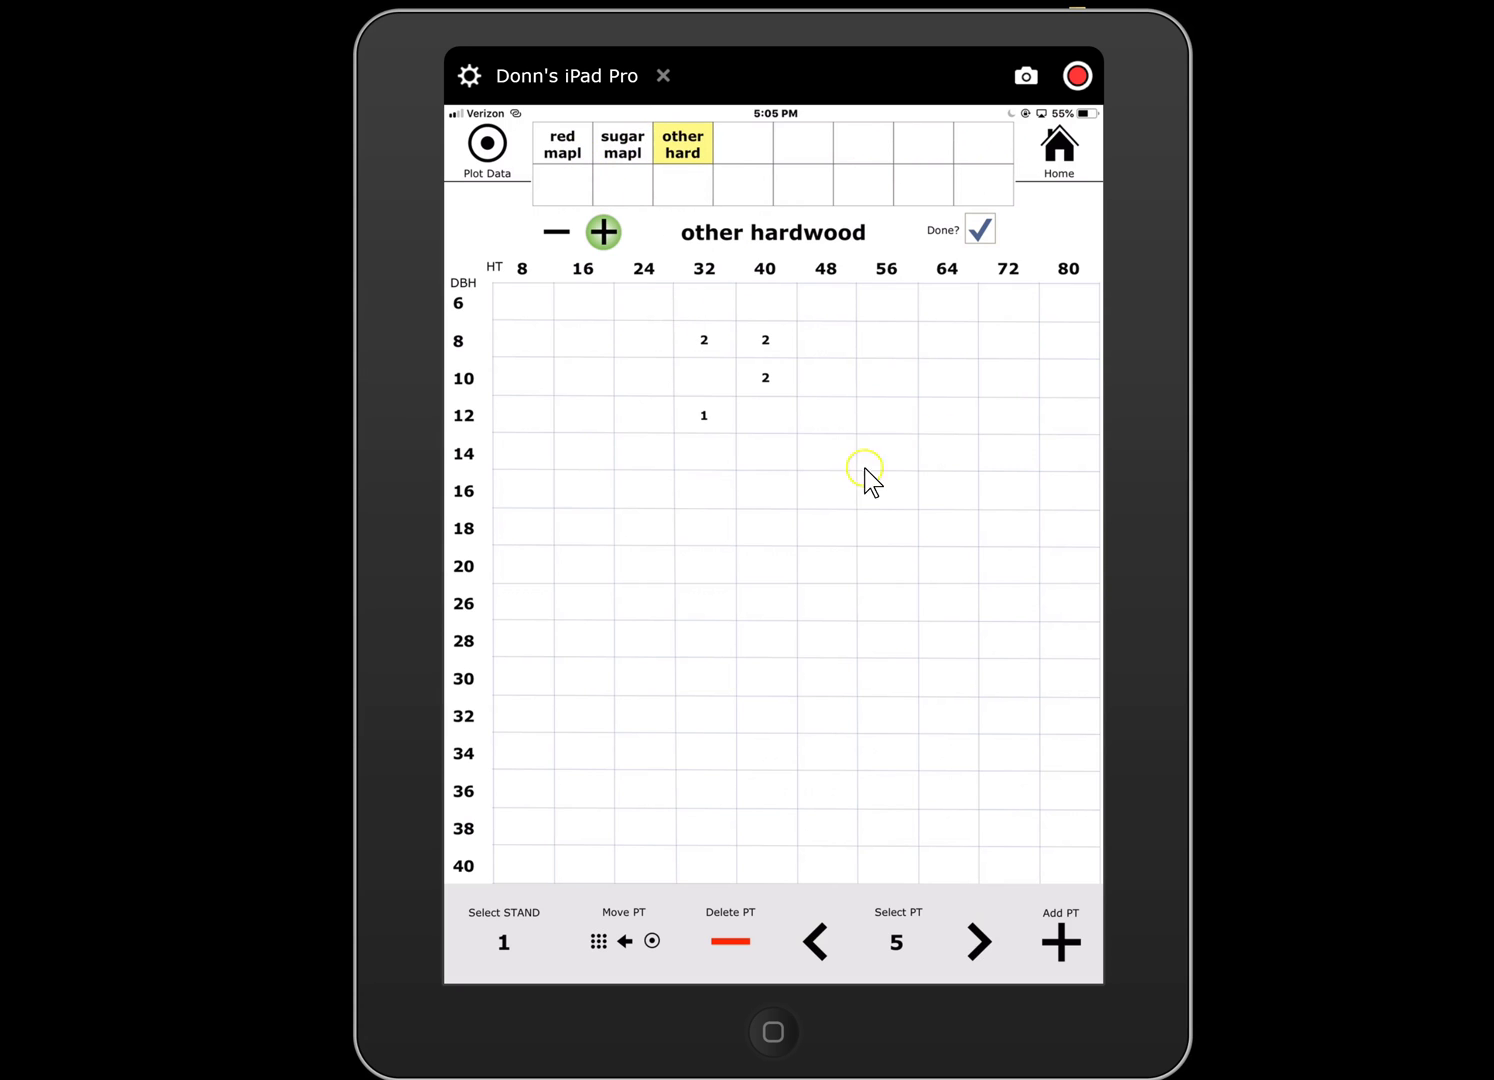